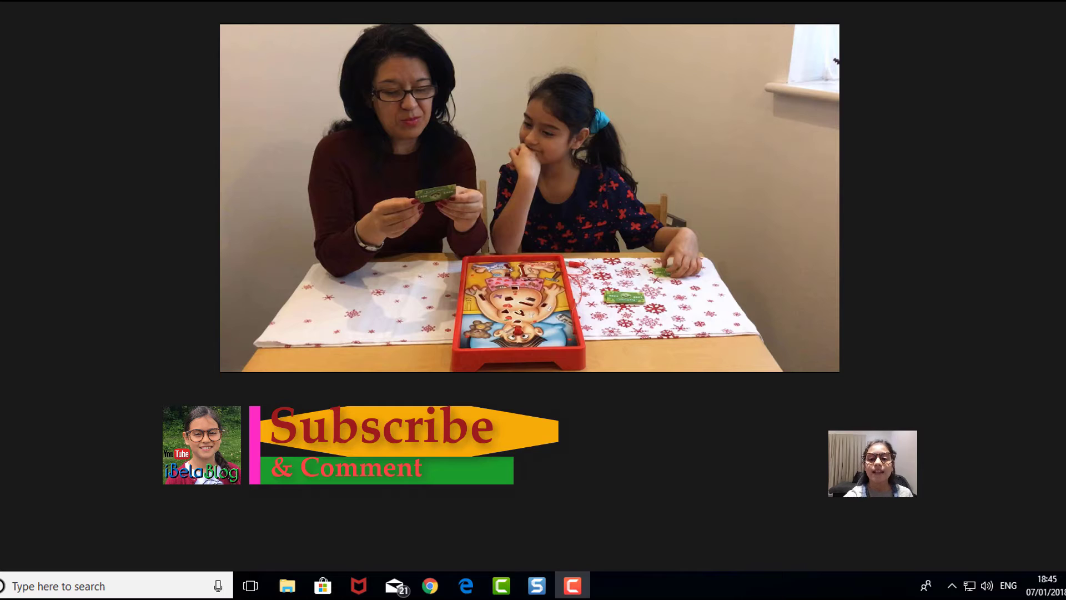
- Capture an 851 x 477 px region around the board-game video frame into Snagit Editor
left_click(954, 587)
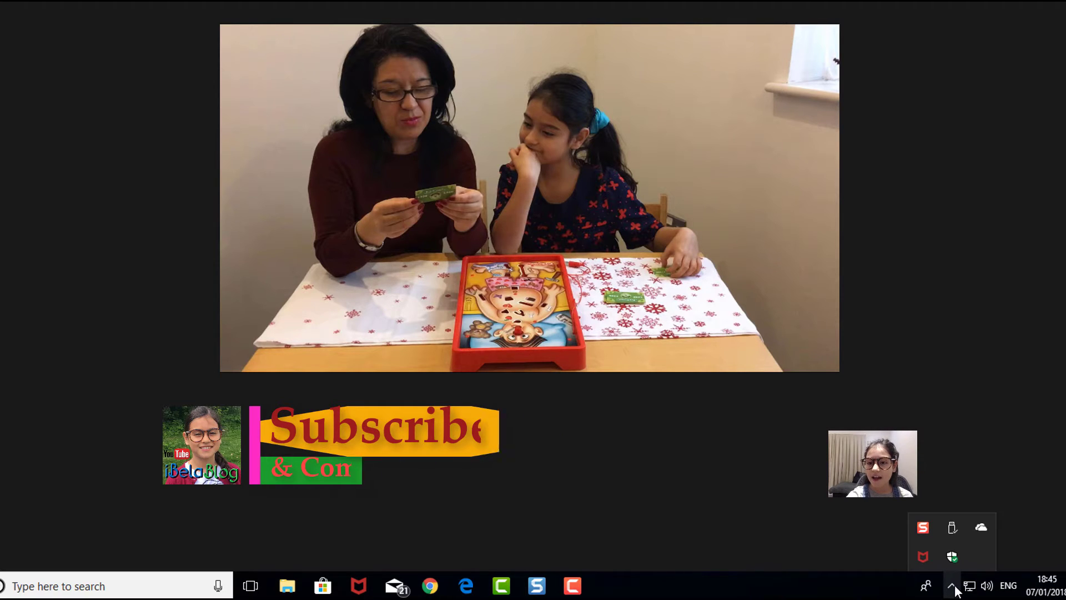
left_click(929, 534)
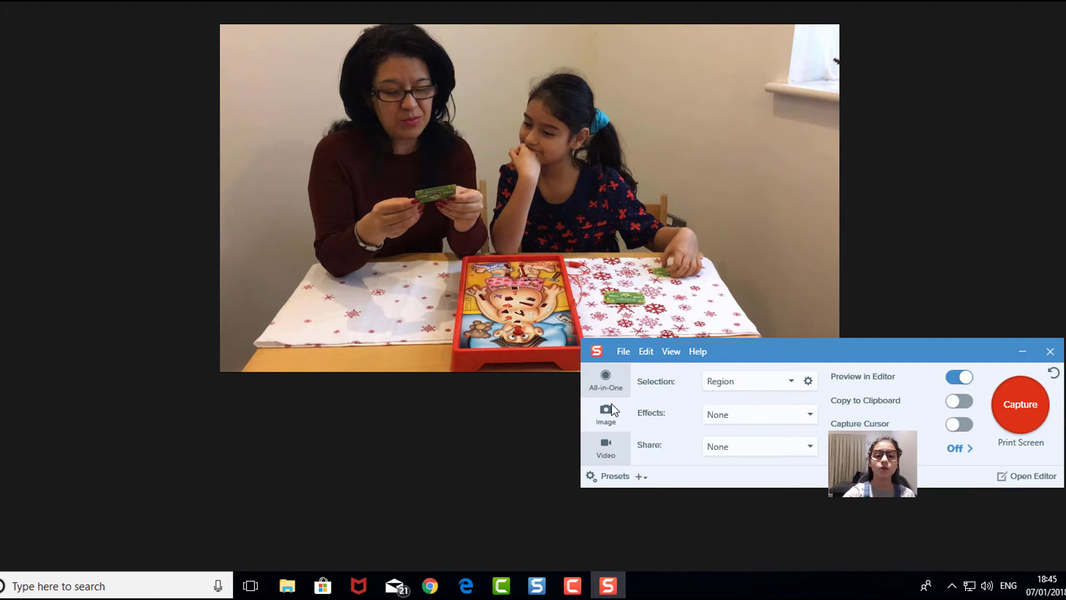
key("alt")
key("Escape")
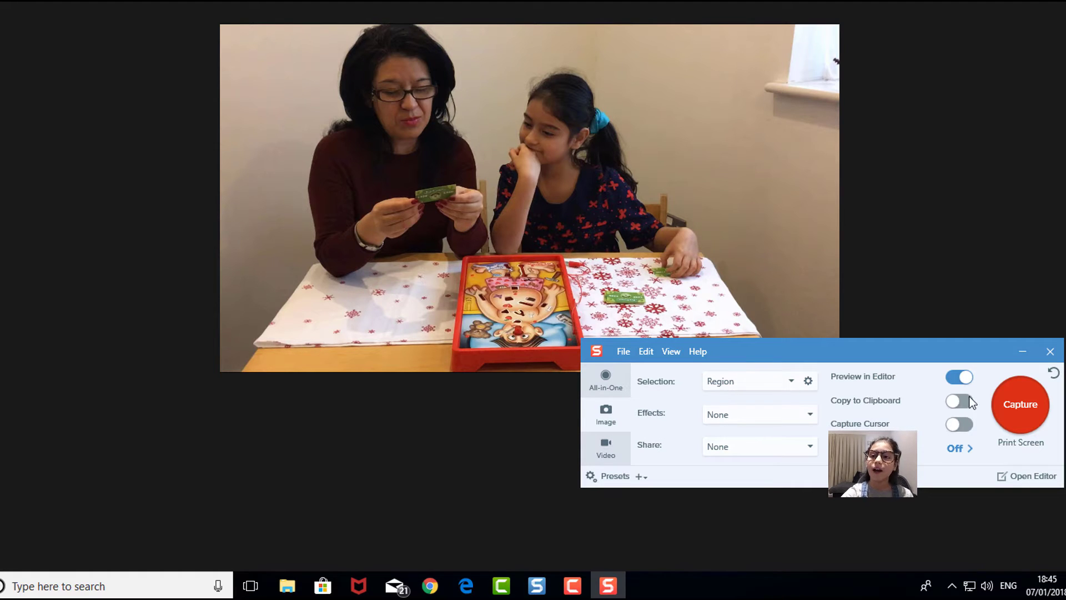
left_click(1029, 408)
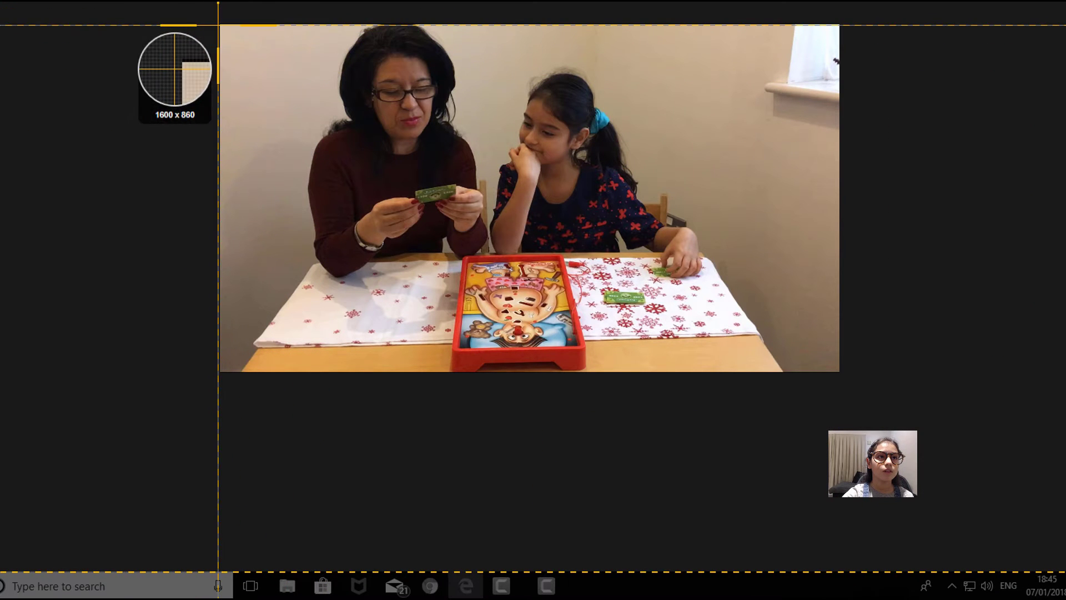
left_click_drag(219, 24, 838, 371)
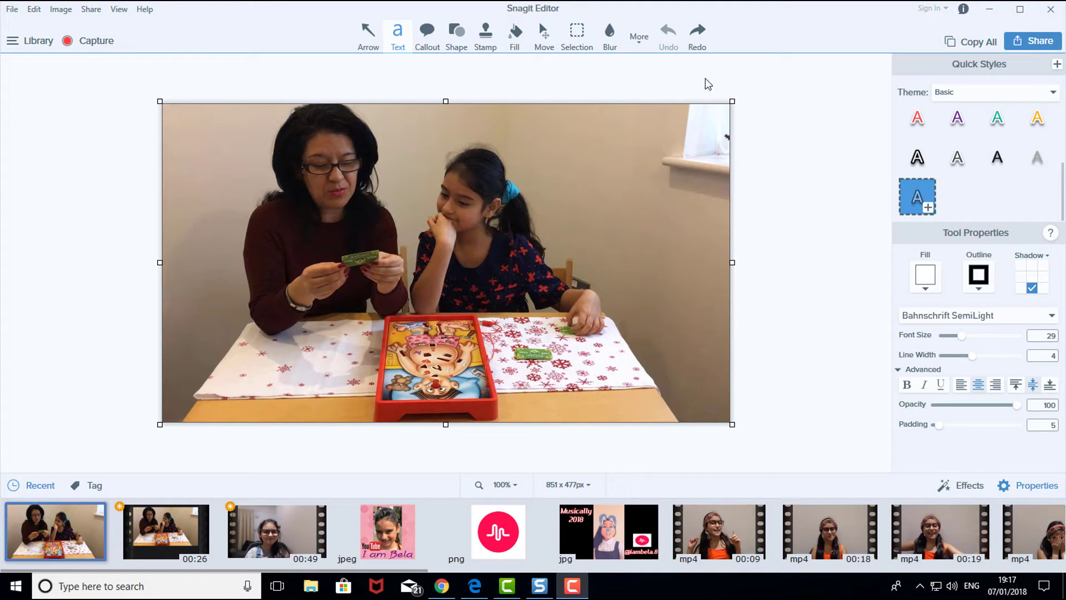
- Draw a text box at the image's upper right and type 'Playing with my mummy'
left_click(367, 36)
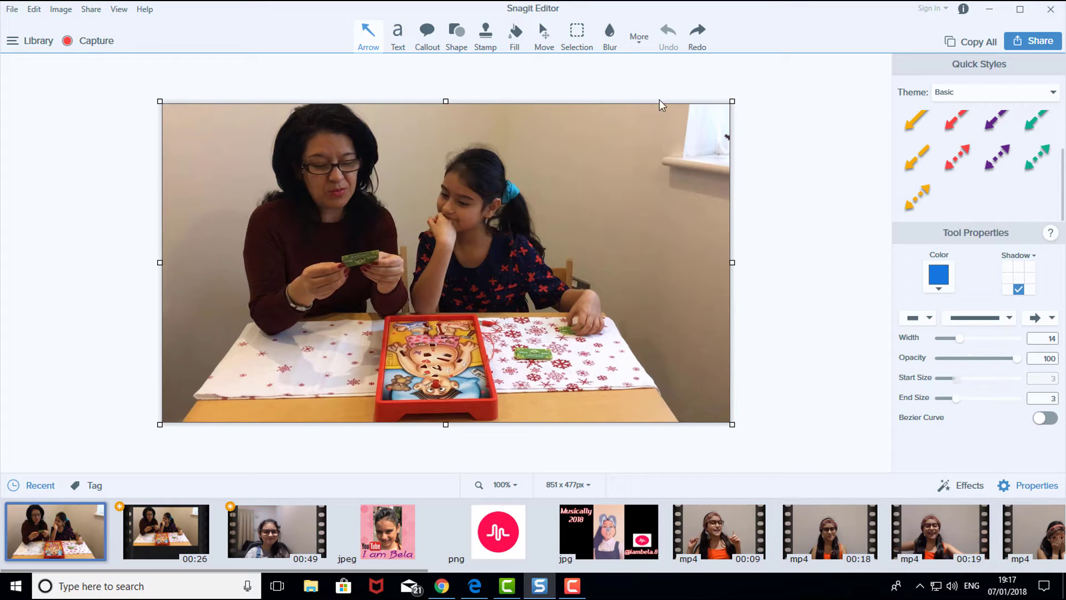
left_click(460, 43)
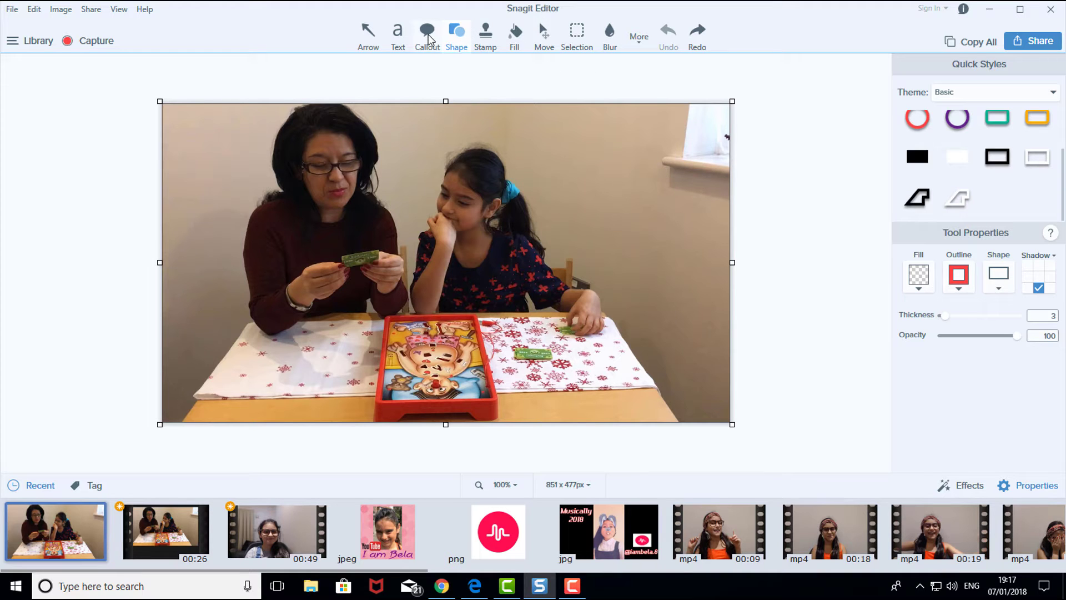
left_click(397, 39)
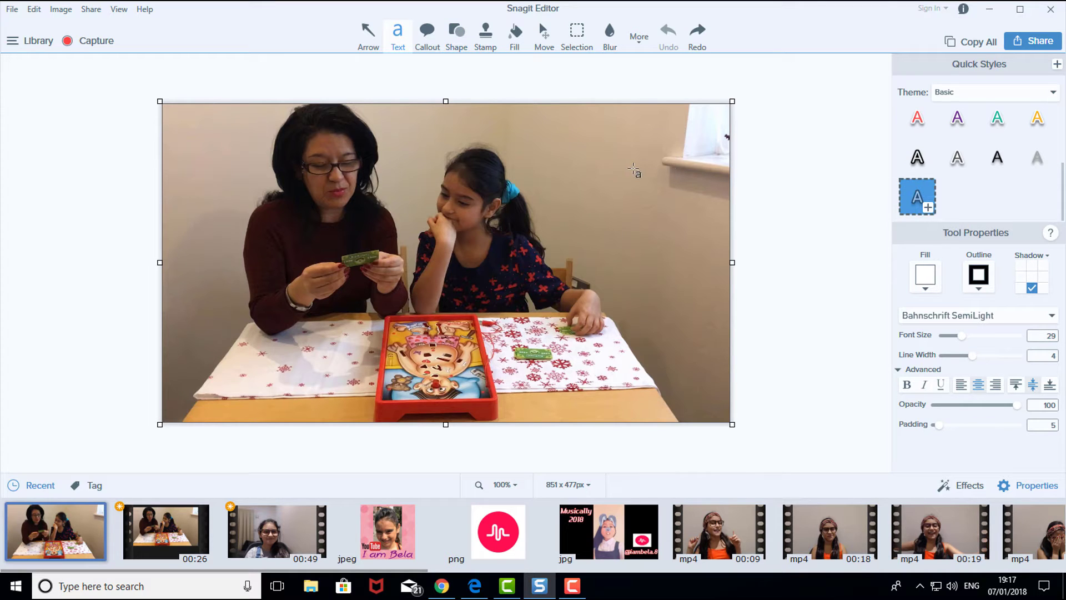
left_click_drag(559, 162, 724, 213)
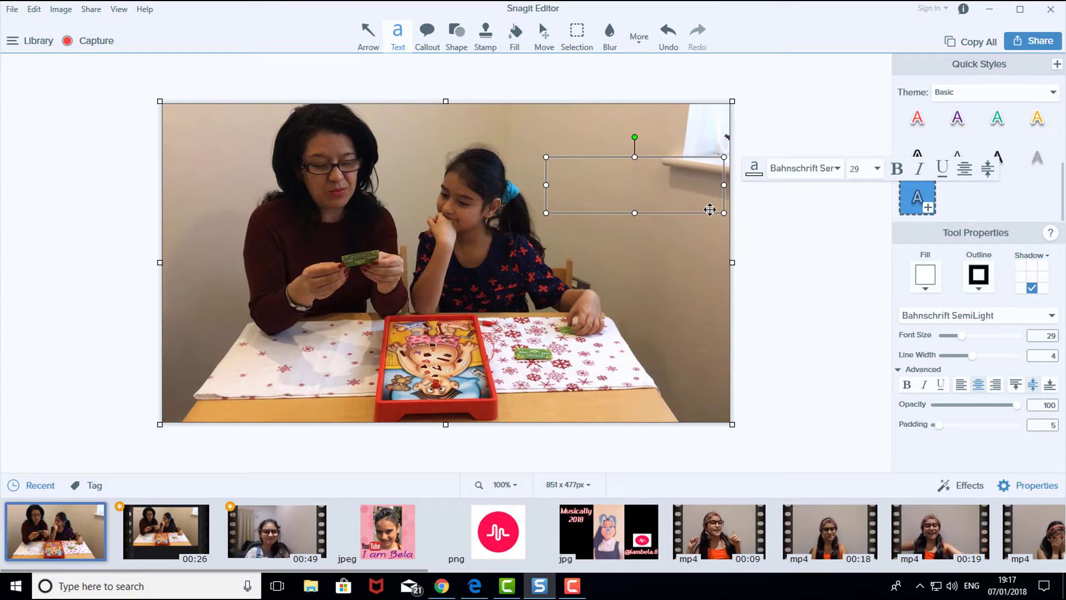
type("Play")
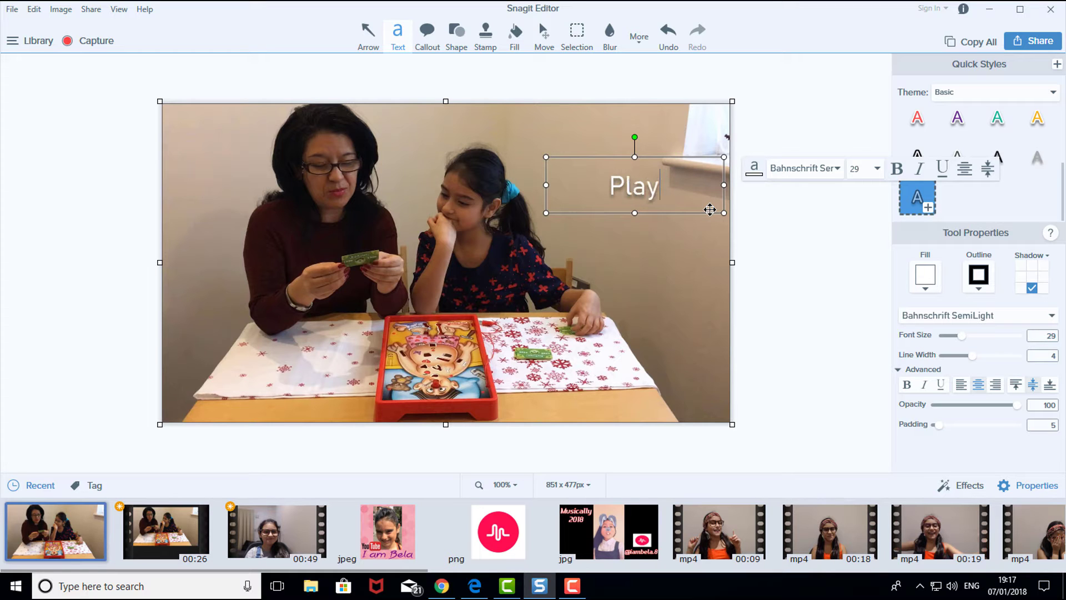
type("ing whi")
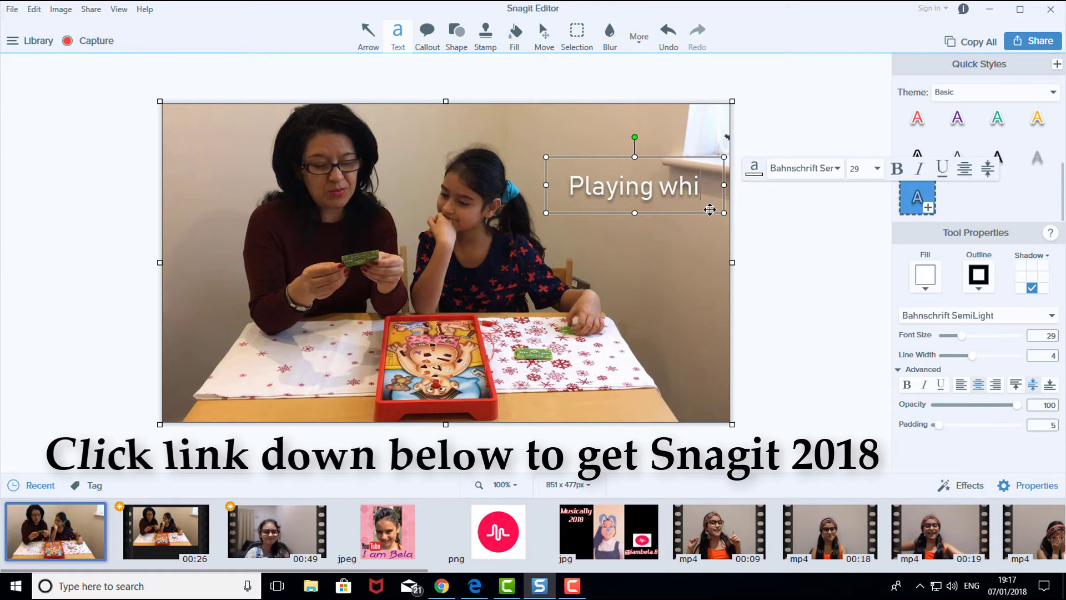
key("BackSpace")
key("BackSpace")
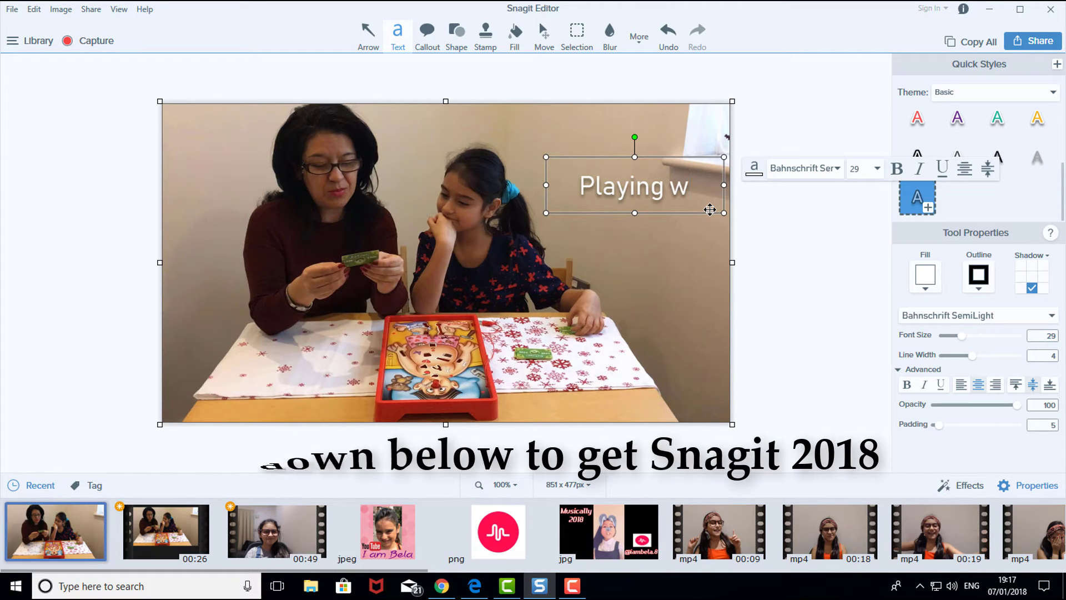
type("ith")
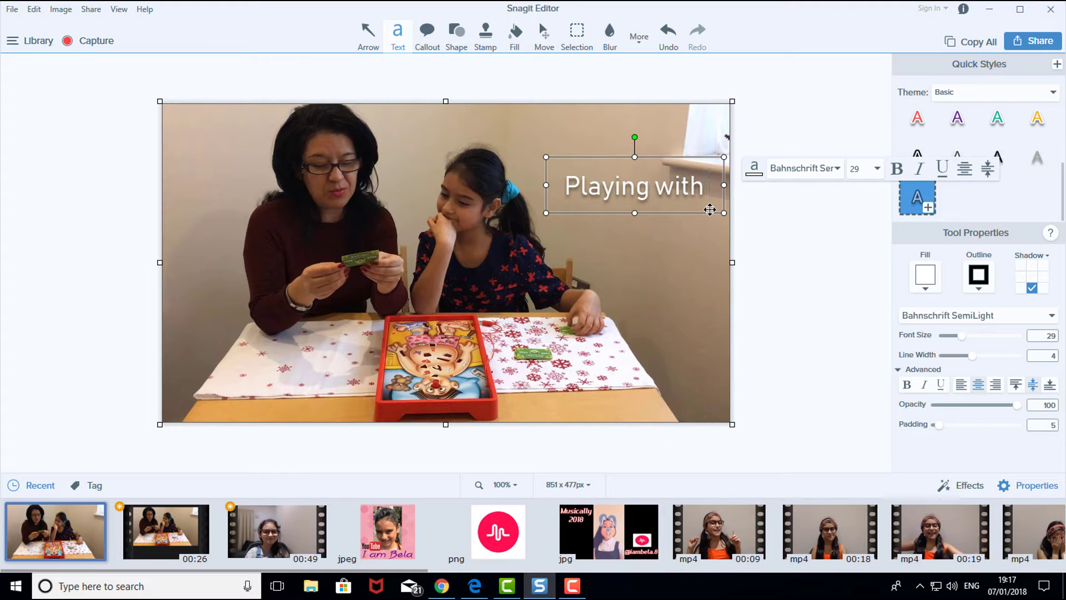
type(" my mumm")
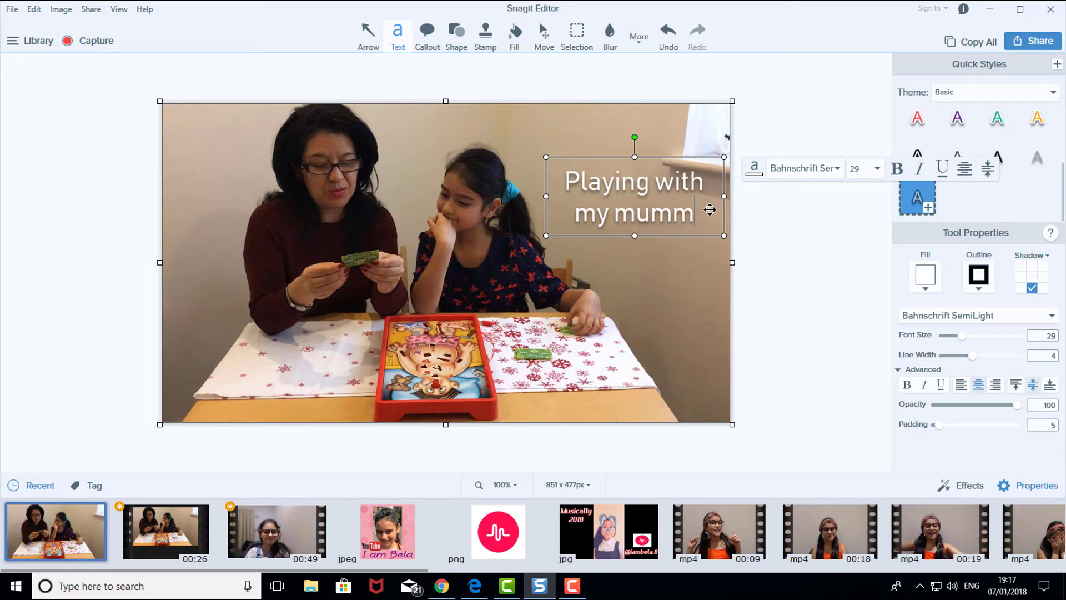
type("y")
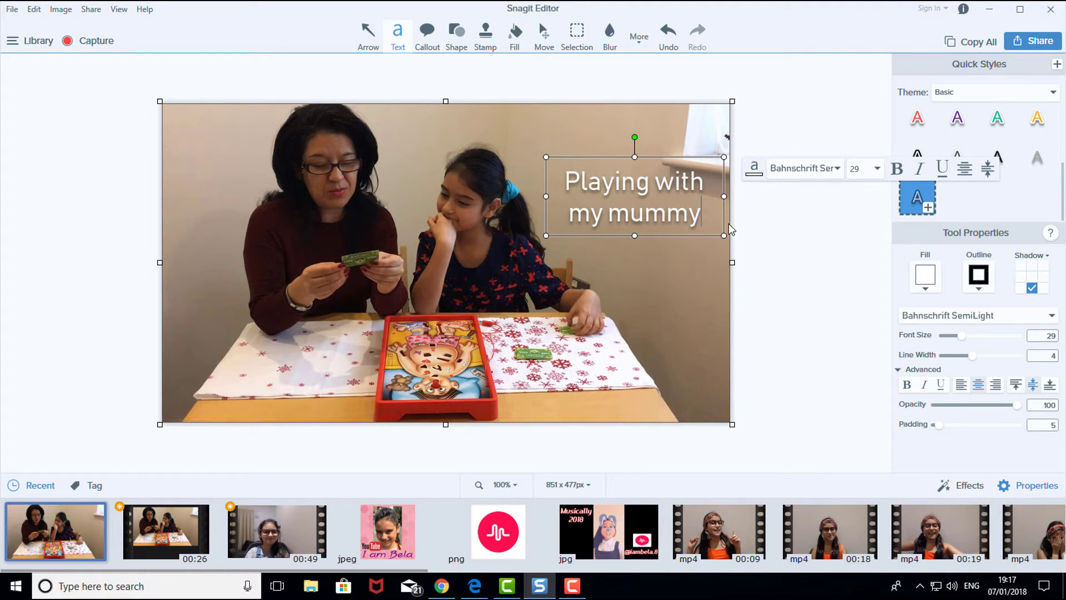
- Set the selected caption text in the Eamon font
left_click_drag(577, 181, 728, 229)
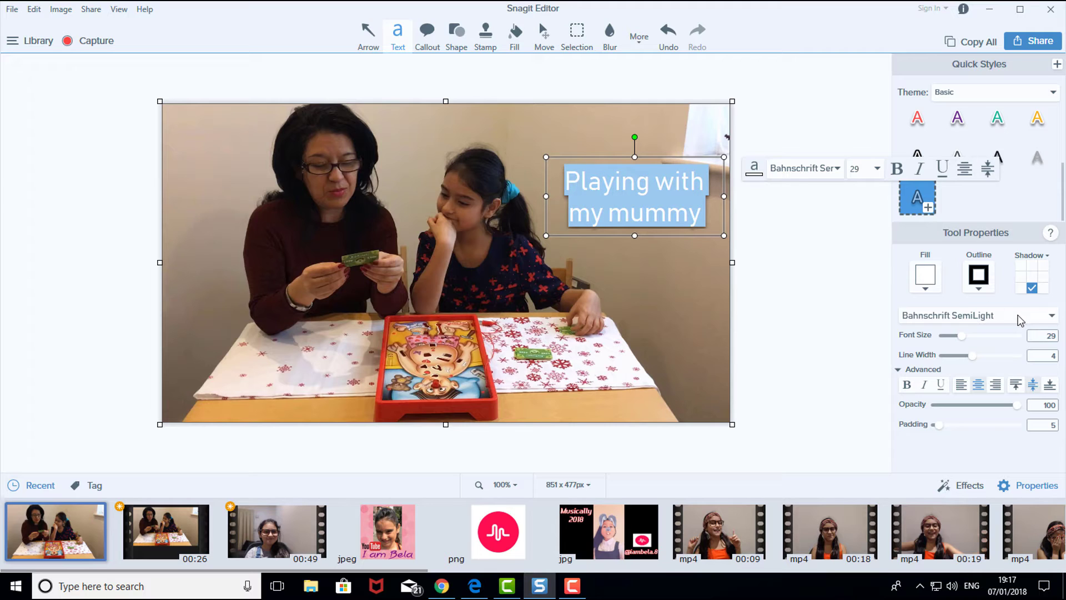
left_click(1042, 317)
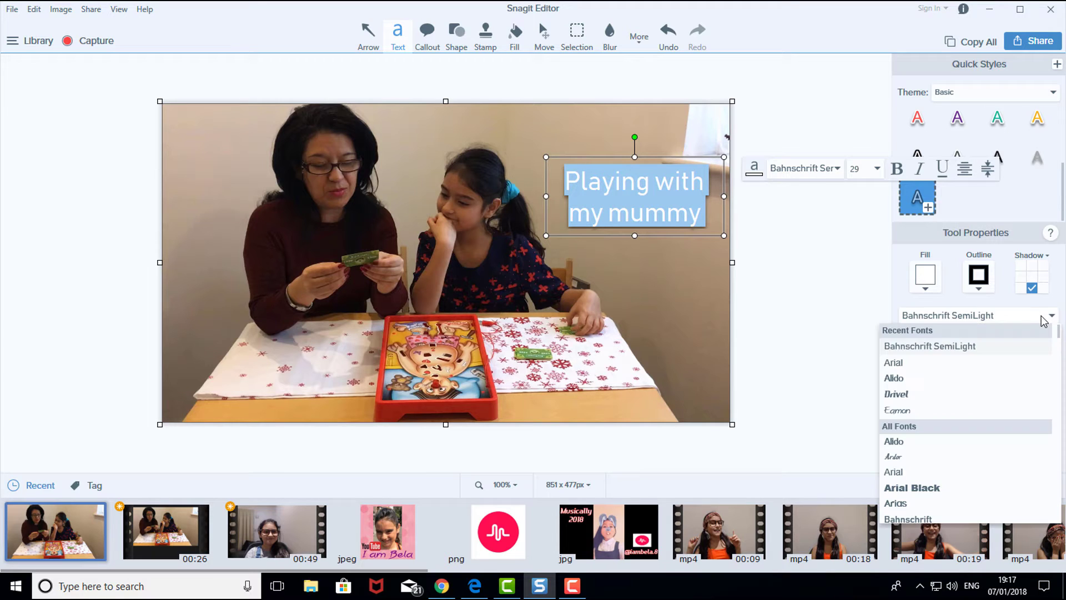
left_click(912, 411)
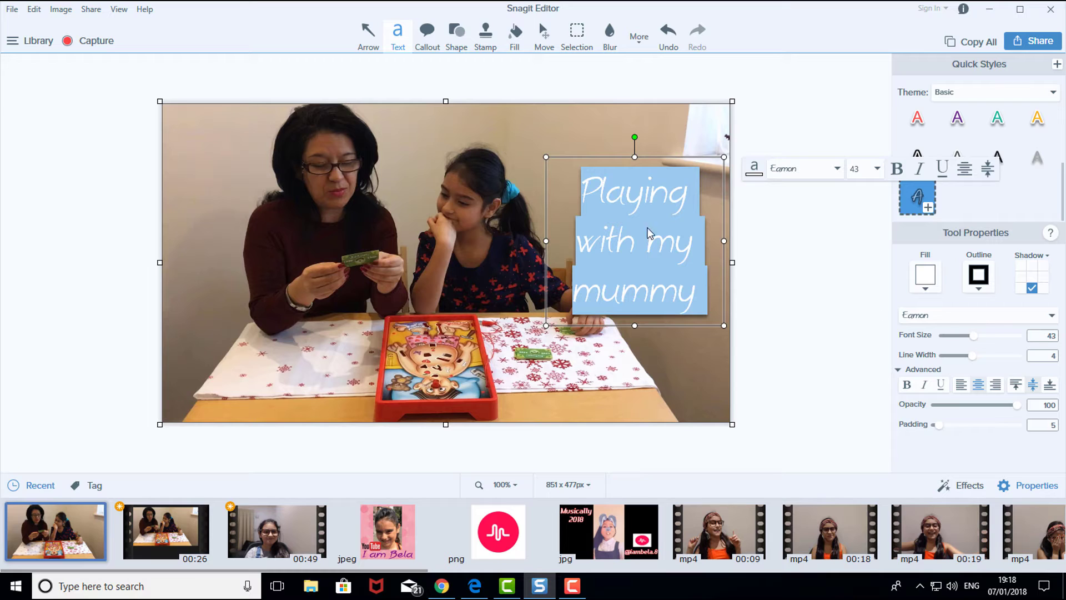
- Resize the text box so the caption wraps onto two lines, undoing an accidental crop
left_click_drag(544, 157, 503, 149)
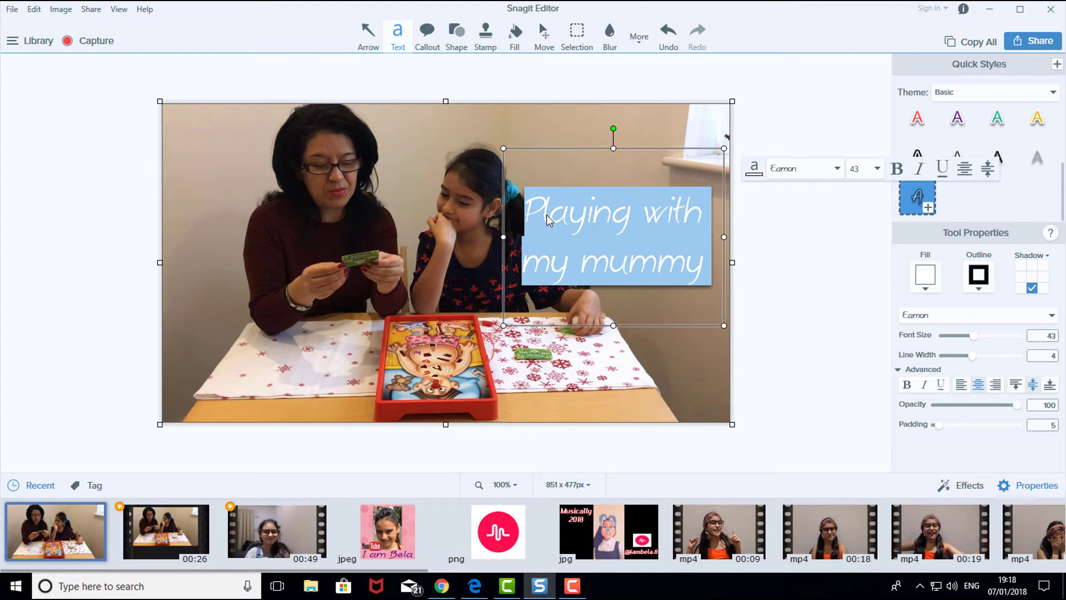
left_click_drag(612, 146, 612, 90)
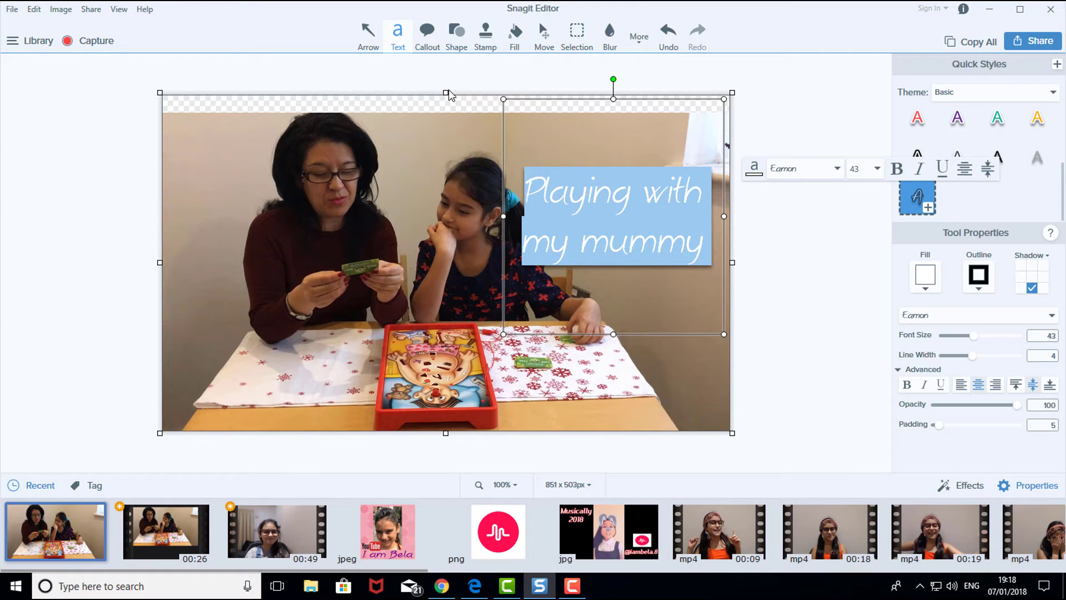
left_click_drag(445, 92, 446, 107)
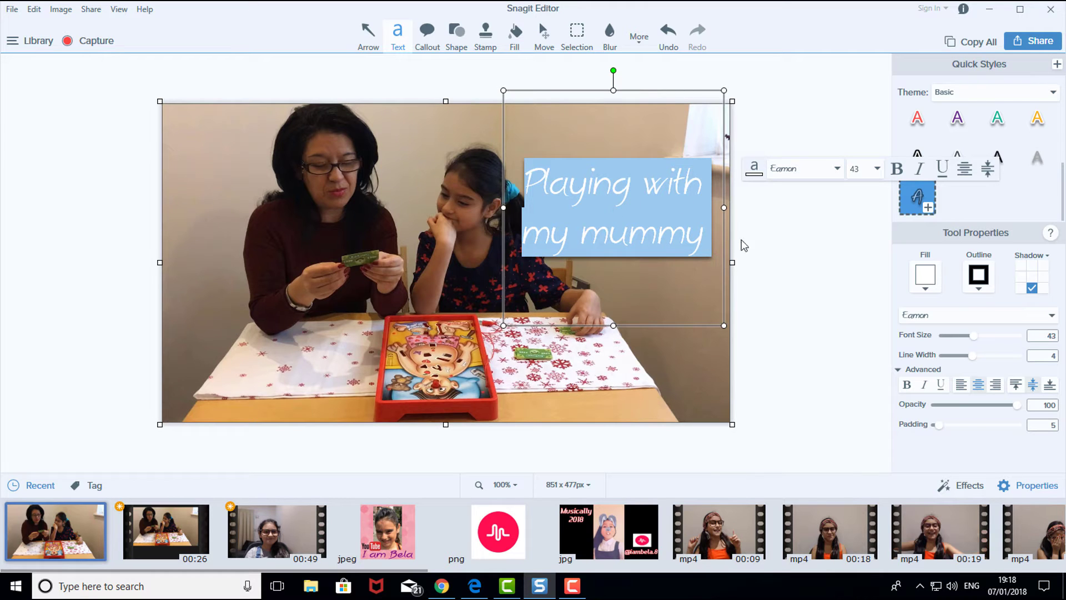
key("ctrl+z")
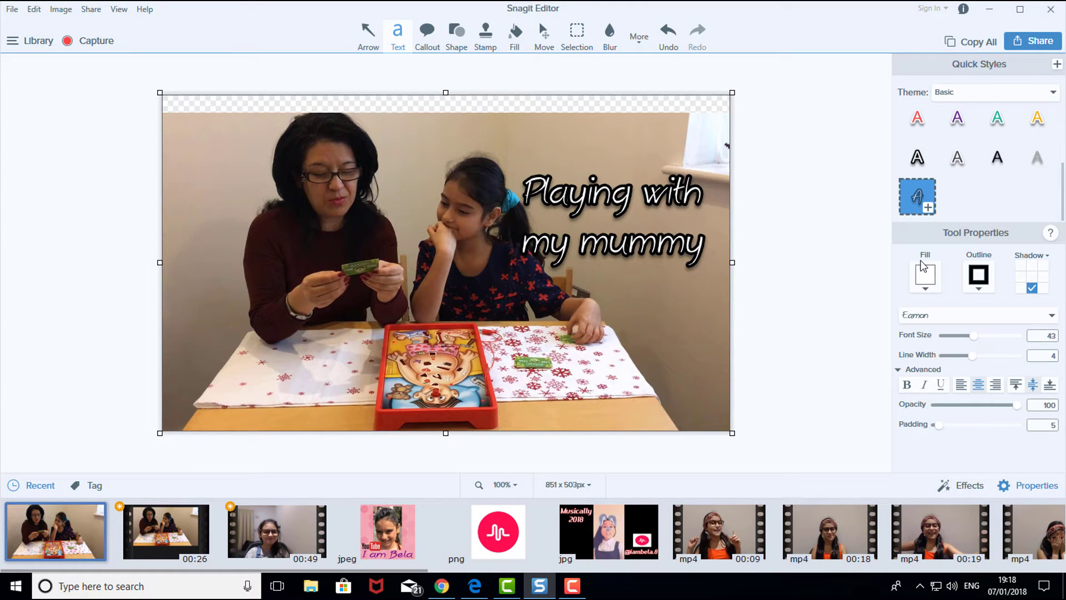
- Color the caption red with a blue outline, then crop the transparent top strip off the image
left_click(522, 188)
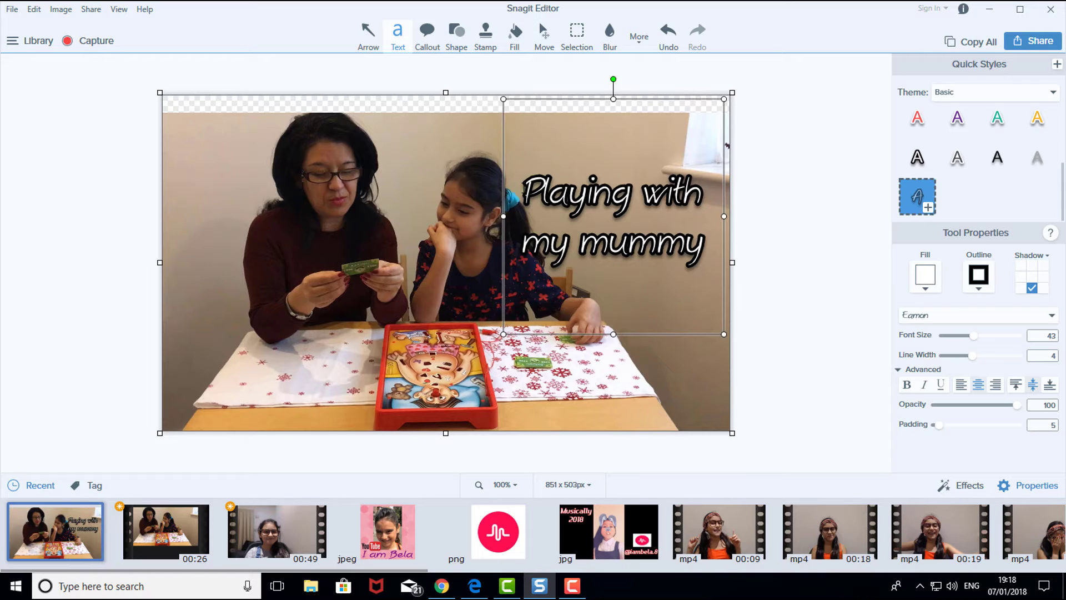
triple_click(522, 188)
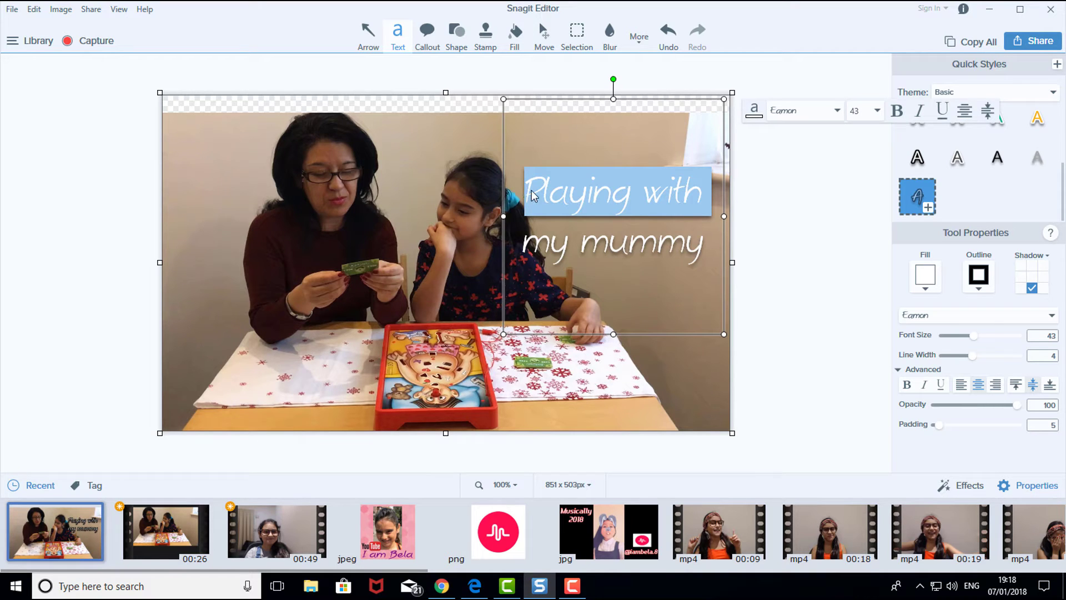
left_click_drag(528, 194, 876, 284)
left_click(925, 289)
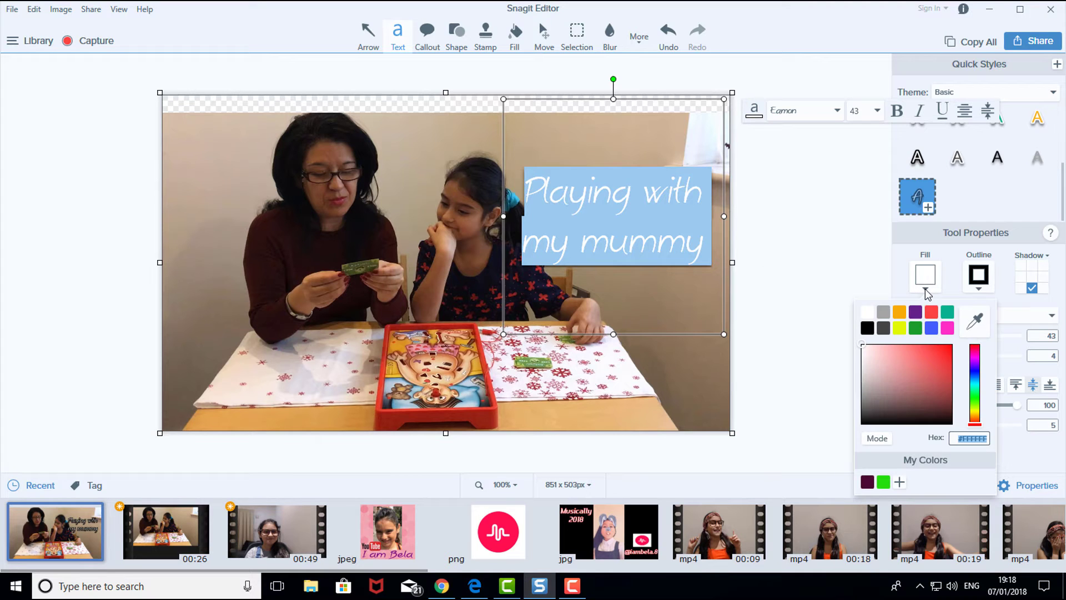
left_click(933, 313)
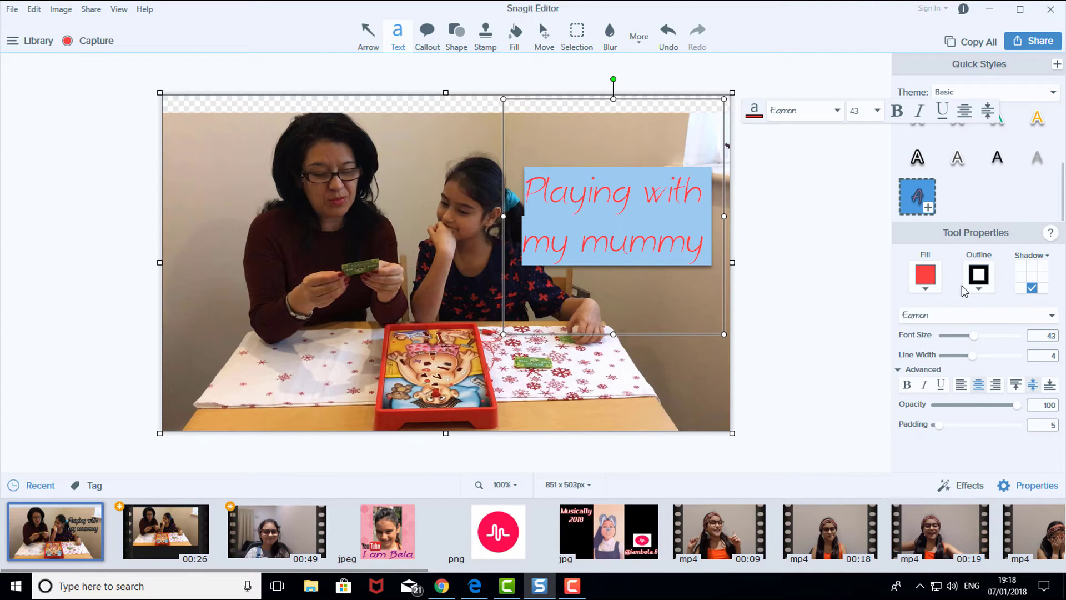
left_click(976, 284)
left_click(985, 328)
left_click(832, 271)
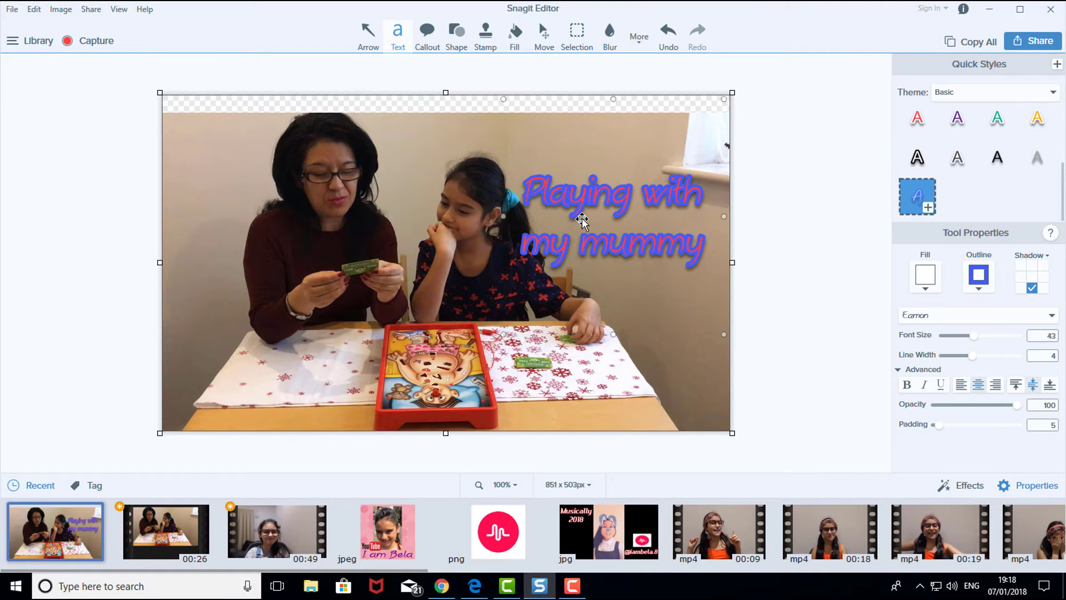
left_click_drag(445, 93, 446, 108)
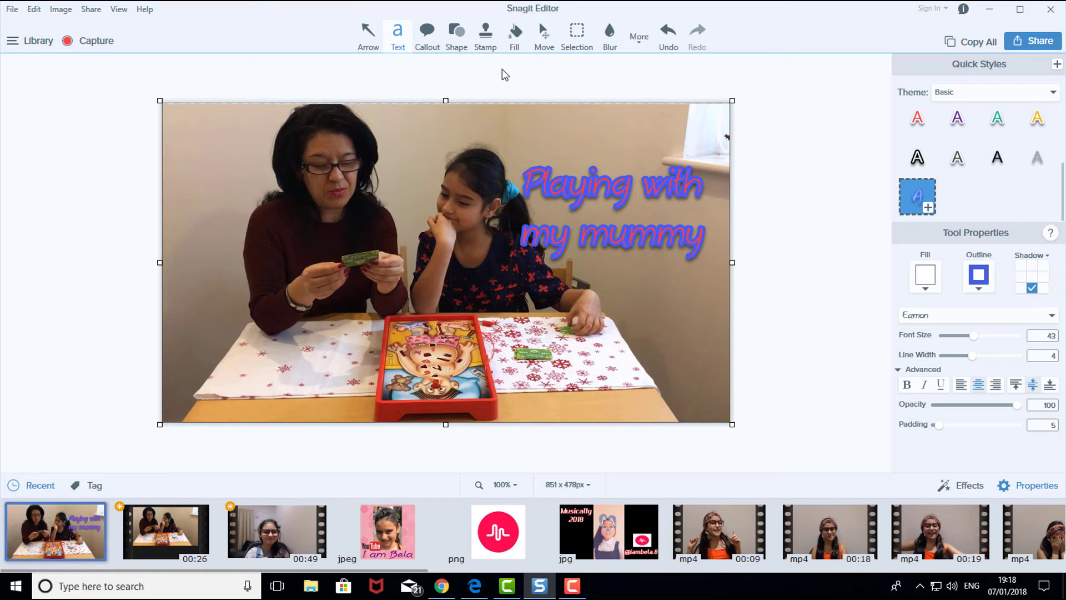
- Stamp an enlarged, tilted heart-eyes emoji on the left of the tablecloth
left_click(485, 44)
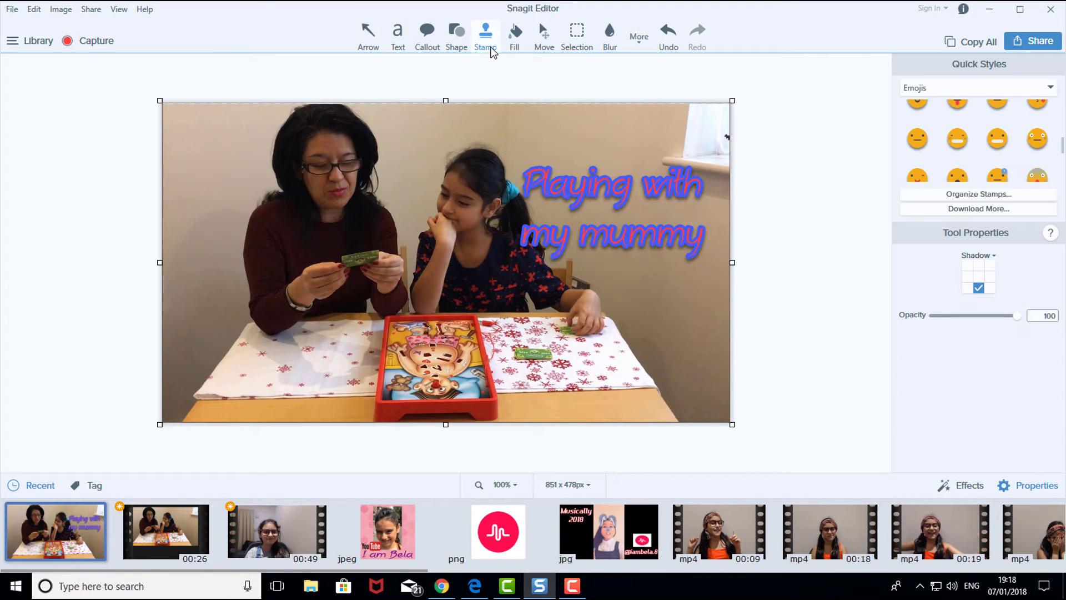
scroll(978, 139, "down", 3)
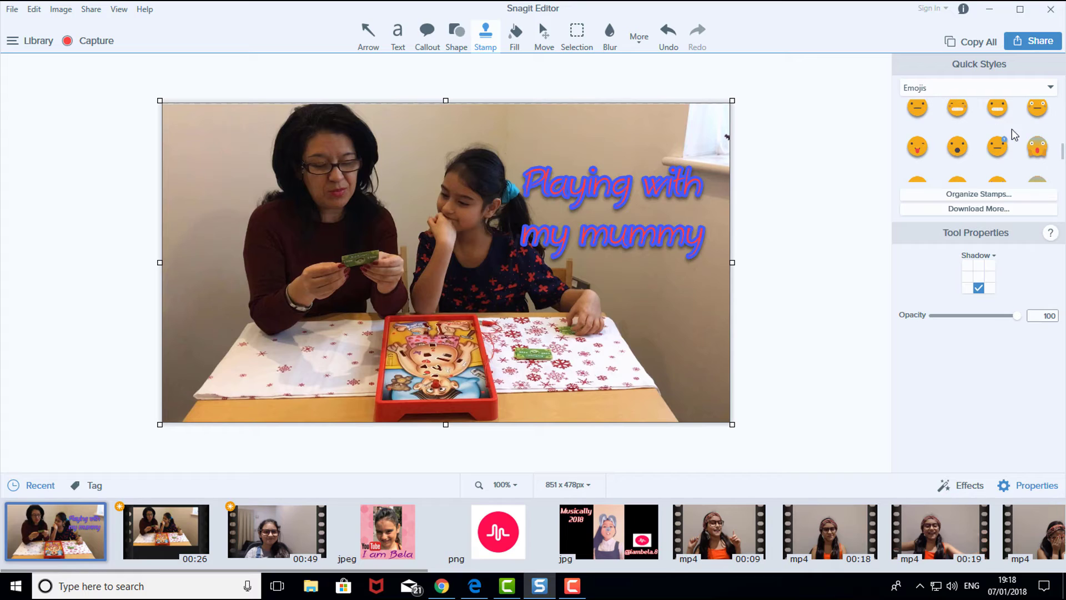
scroll(1032, 155, "up", 2)
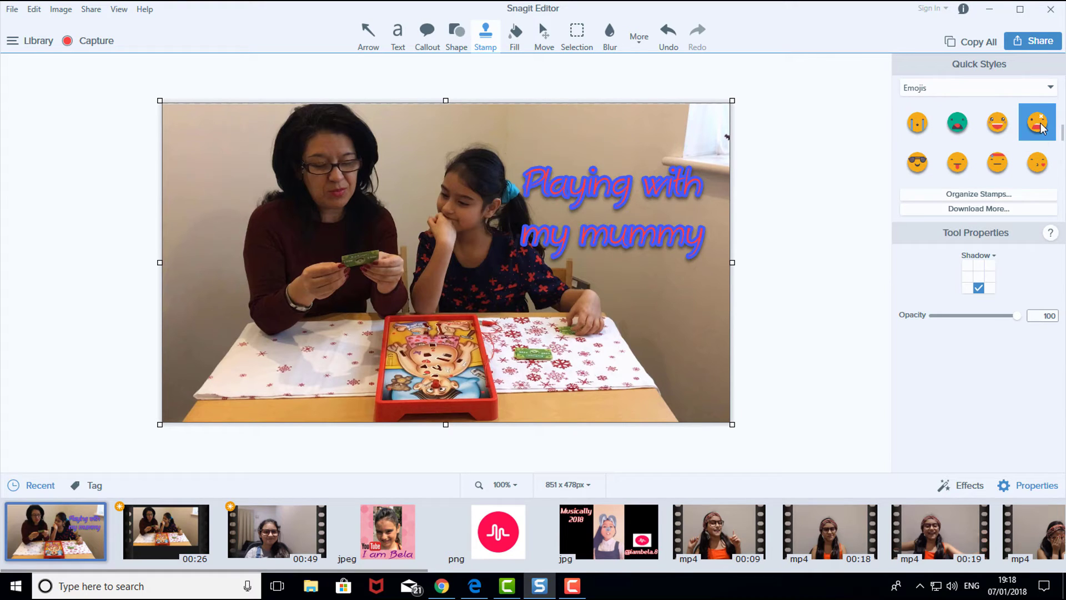
left_click(284, 354)
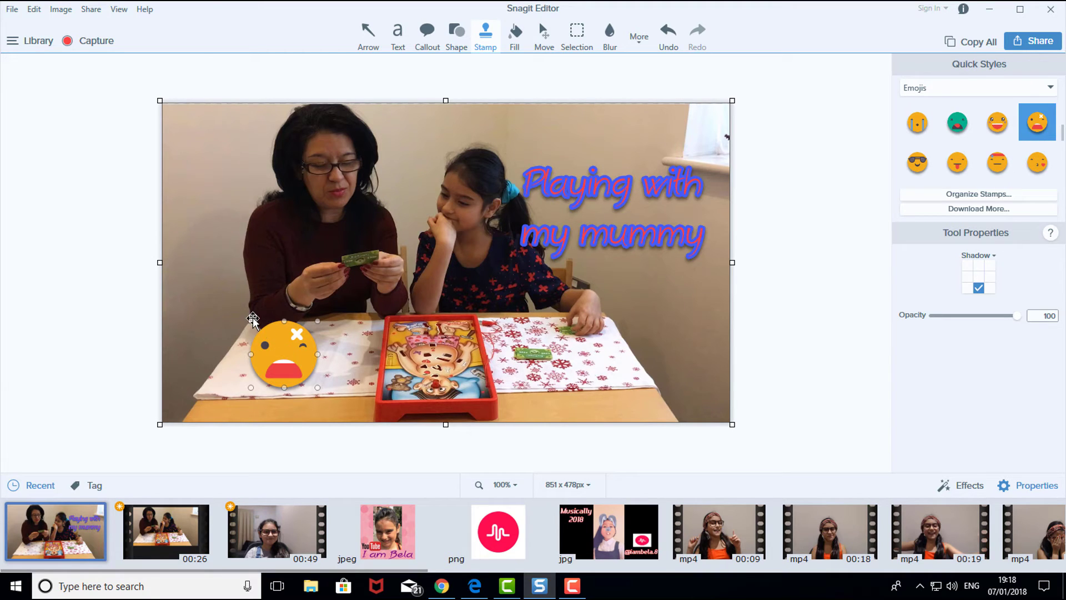
left_click_drag(252, 319, 263, 290)
left_click_drag(285, 344, 324, 354)
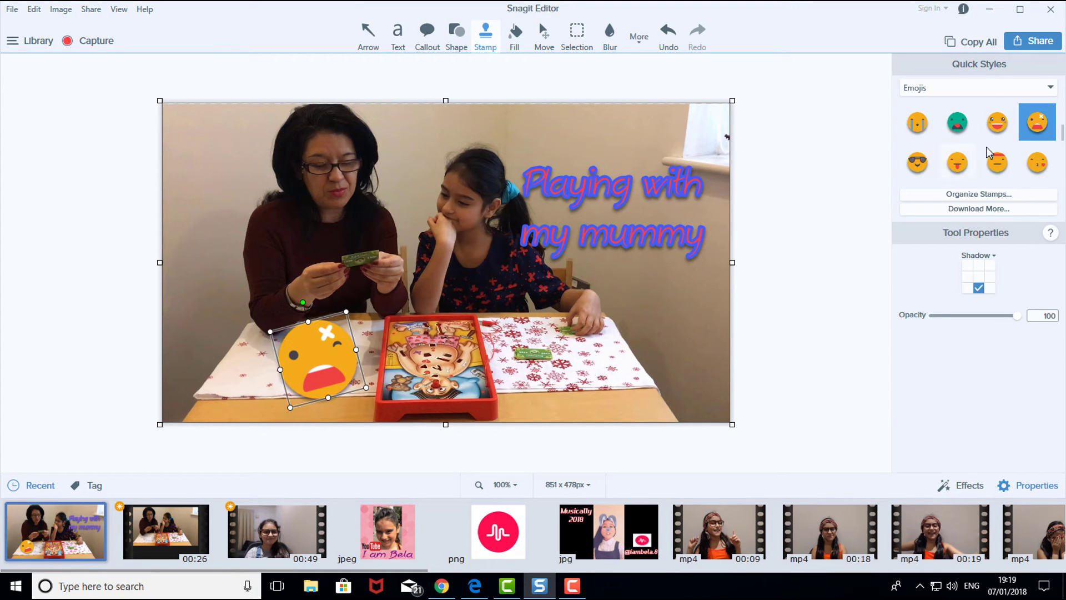
scroll(994, 151, "up", 2)
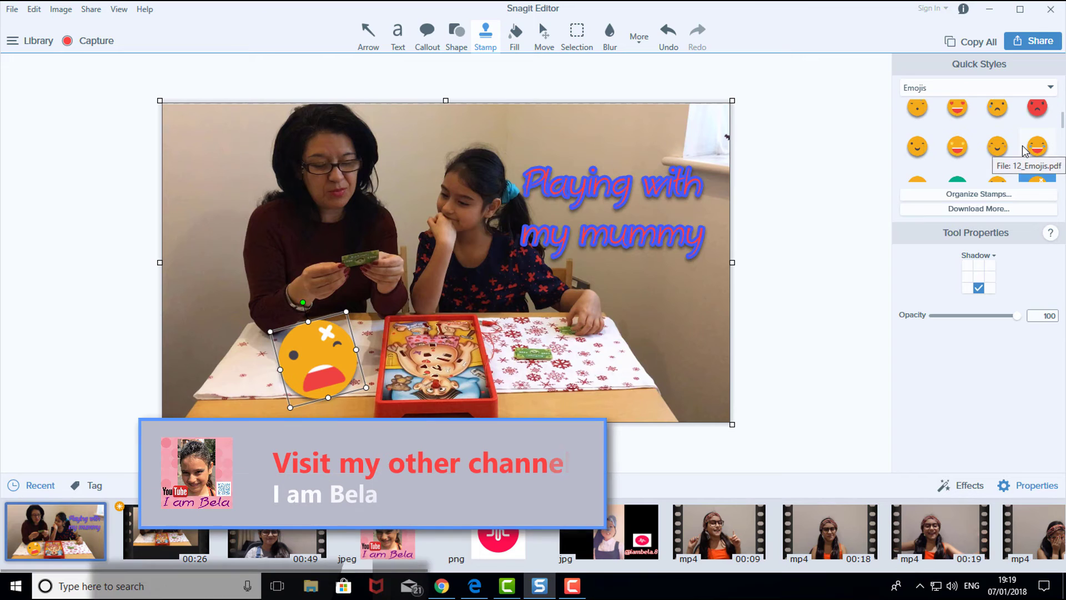
scroll(1025, 149, "up", 1)
left_click(951, 146)
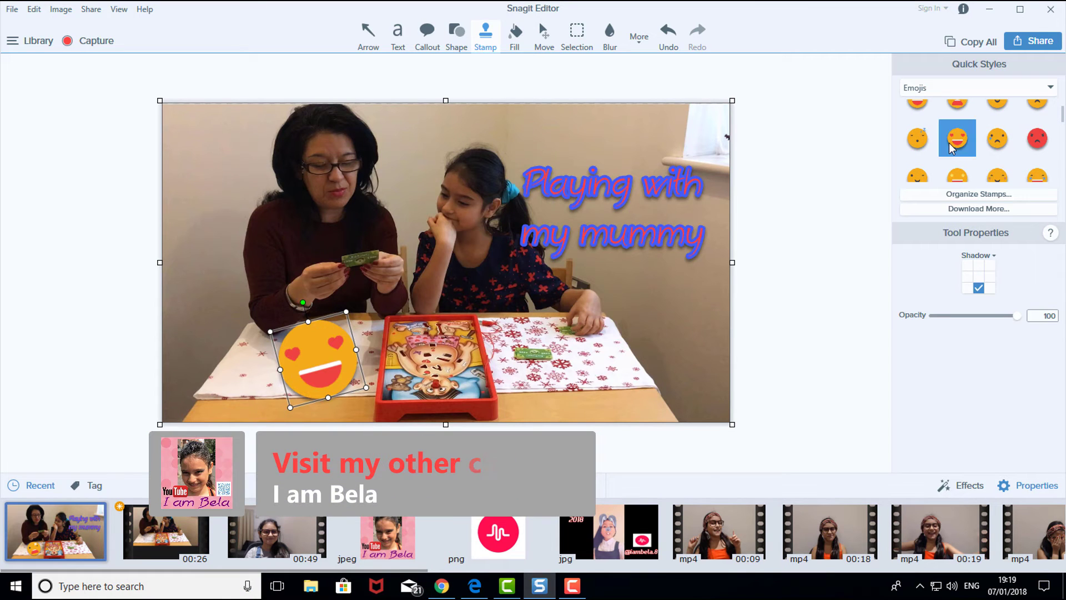
scroll(1028, 148, "down", 2)
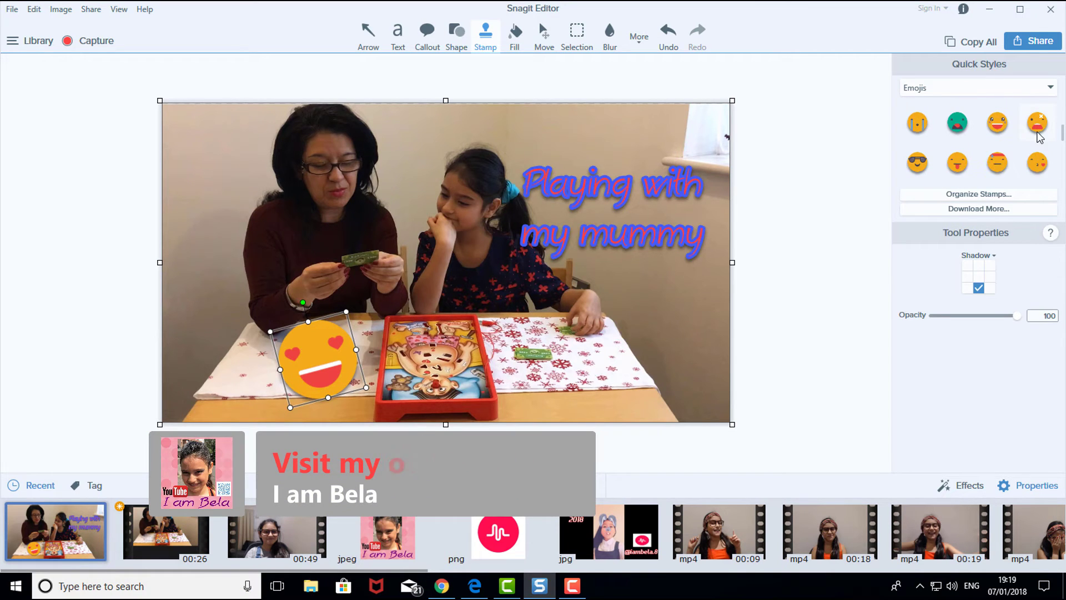
left_click(860, 210)
- Stamp an X-eyed emoji on the right of the table, rotated slightly clockwise
left_click(1035, 125)
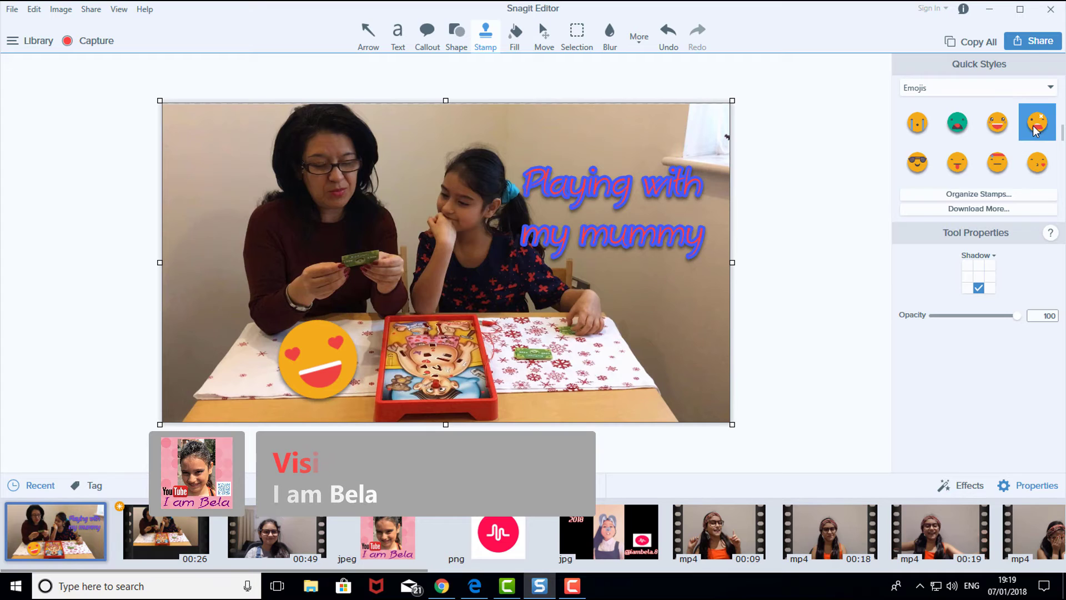
left_click(623, 336)
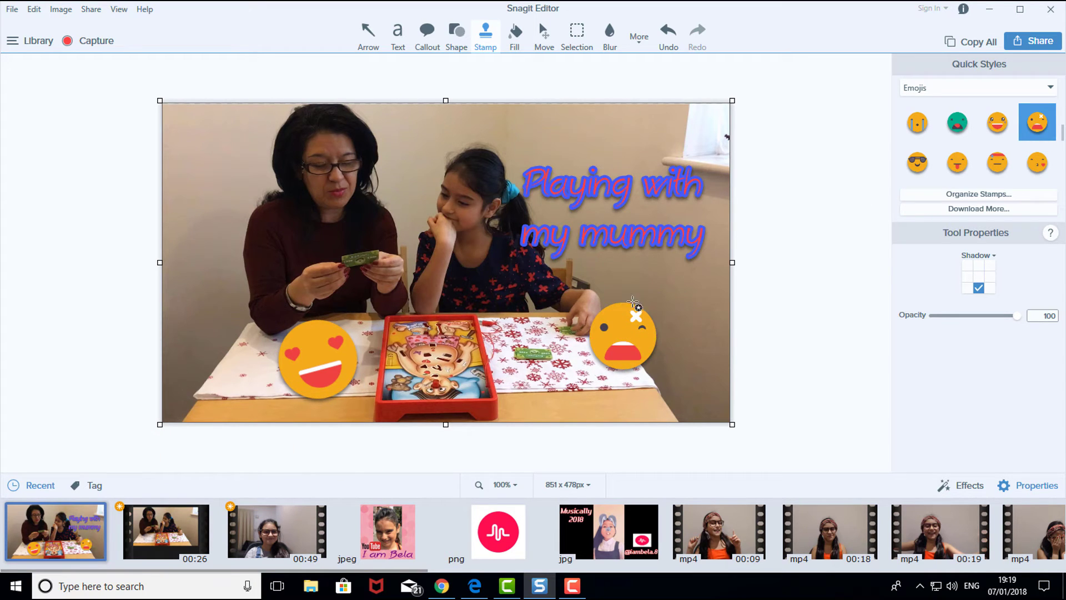
left_click(630, 311)
left_click_drag(623, 283, 630, 283)
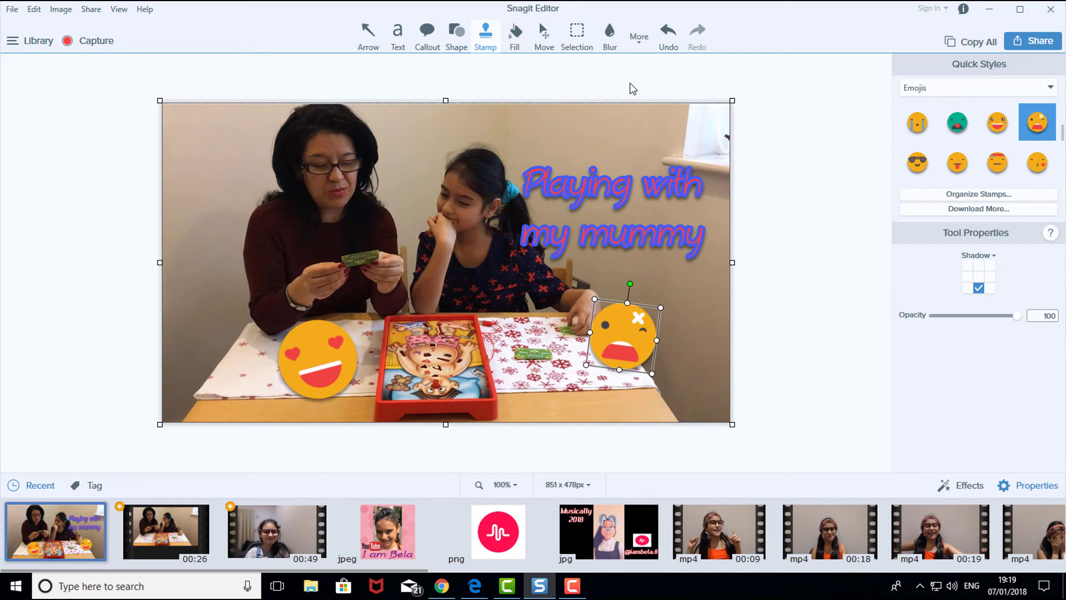
- Select the Callout tool with the red speech-bubble Basic-theme style
left_click(427, 32)
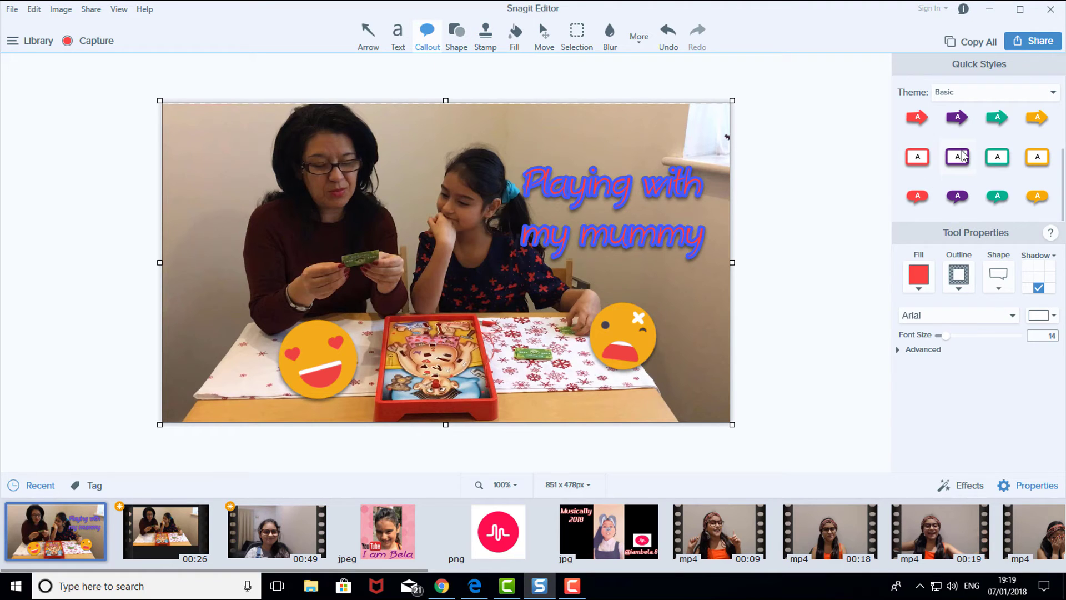
left_click(918, 195)
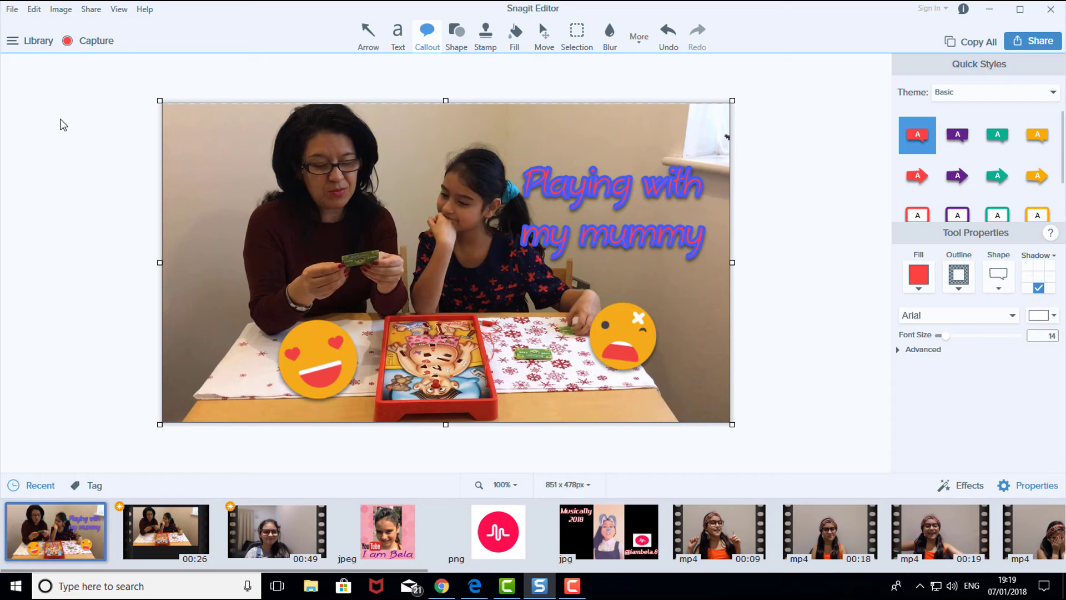
- Apply the sheared perspective-with-shadow Edges quick effect after trying torn and faded edges
left_click(62, 9)
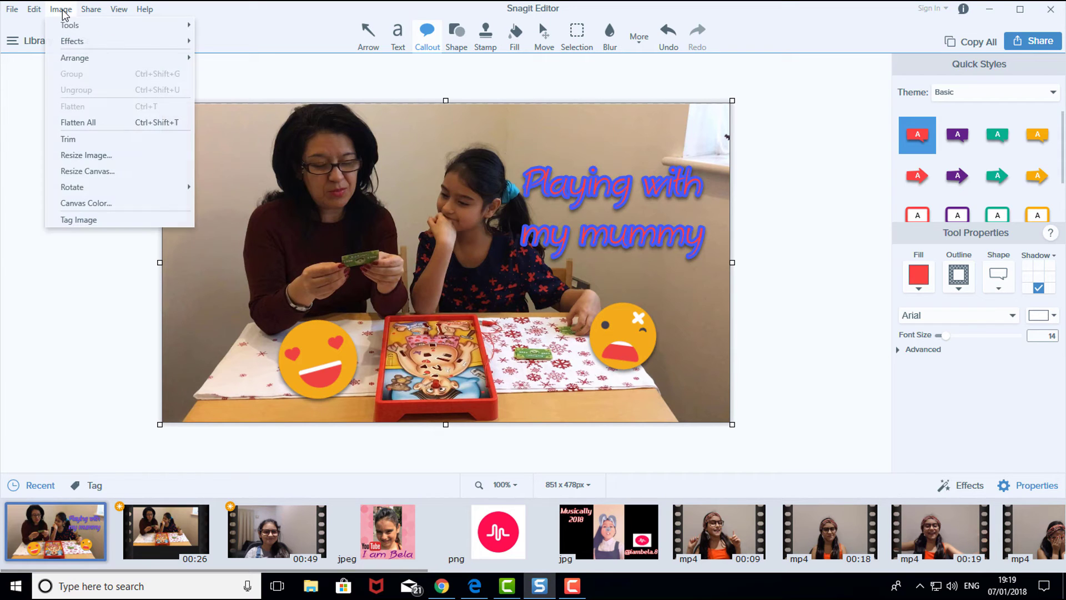
mouse_move(78, 44)
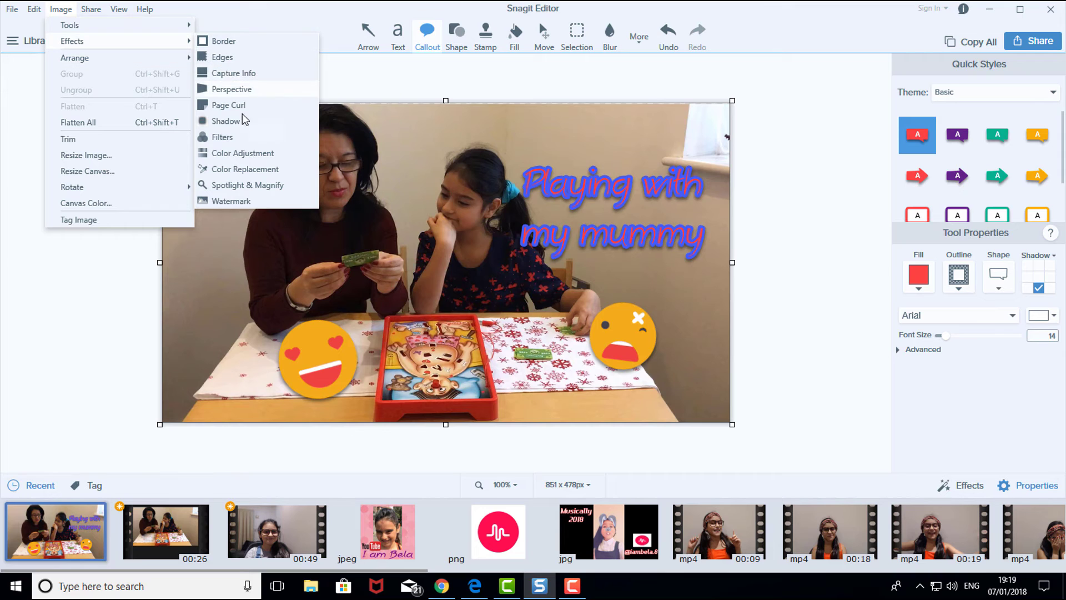
left_click(240, 56)
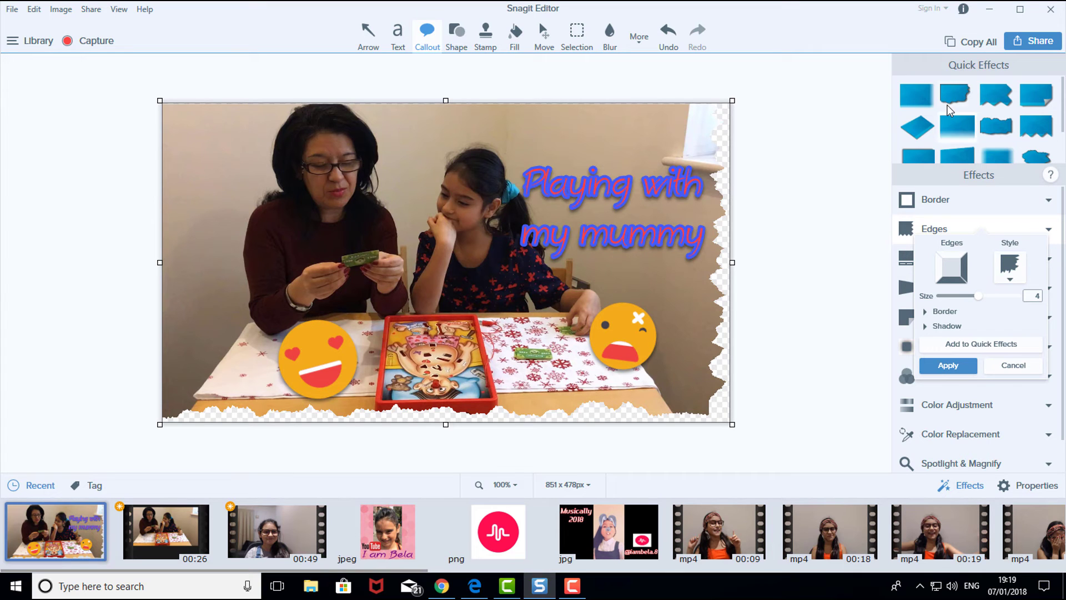
left_click(1036, 96)
left_click(969, 136)
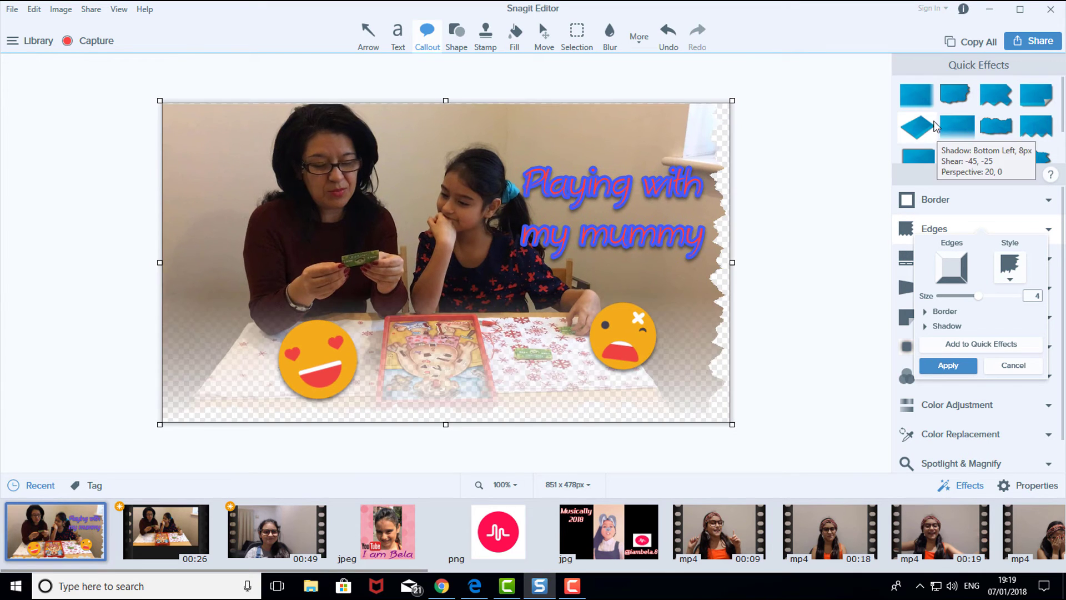
left_click(917, 129)
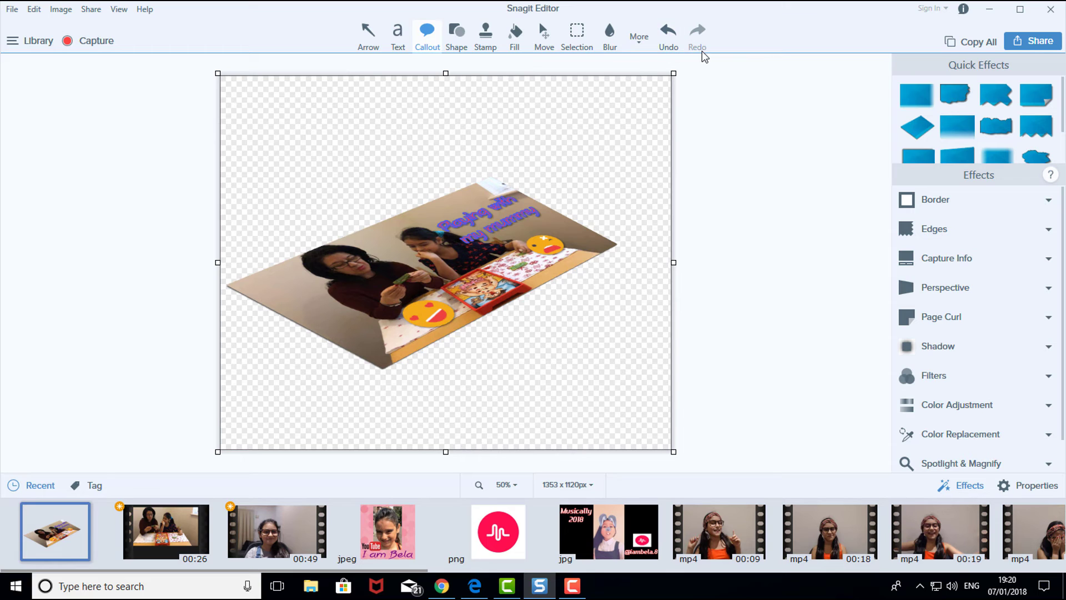
- Replace the perspective with a slight skew and shadow after testing a faded bottom edge
left_click(667, 33)
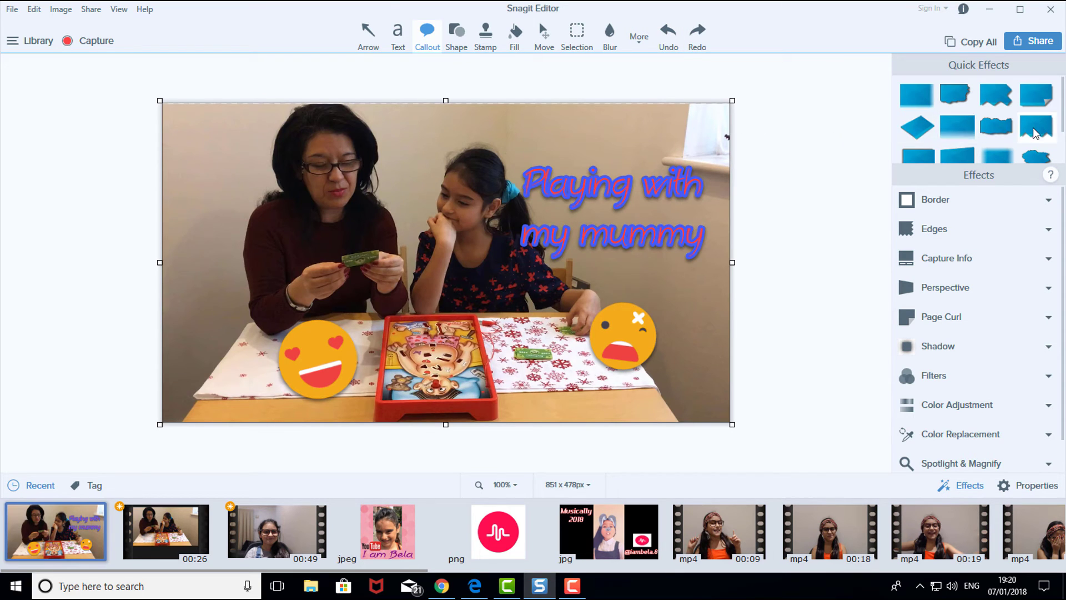
left_click(964, 129)
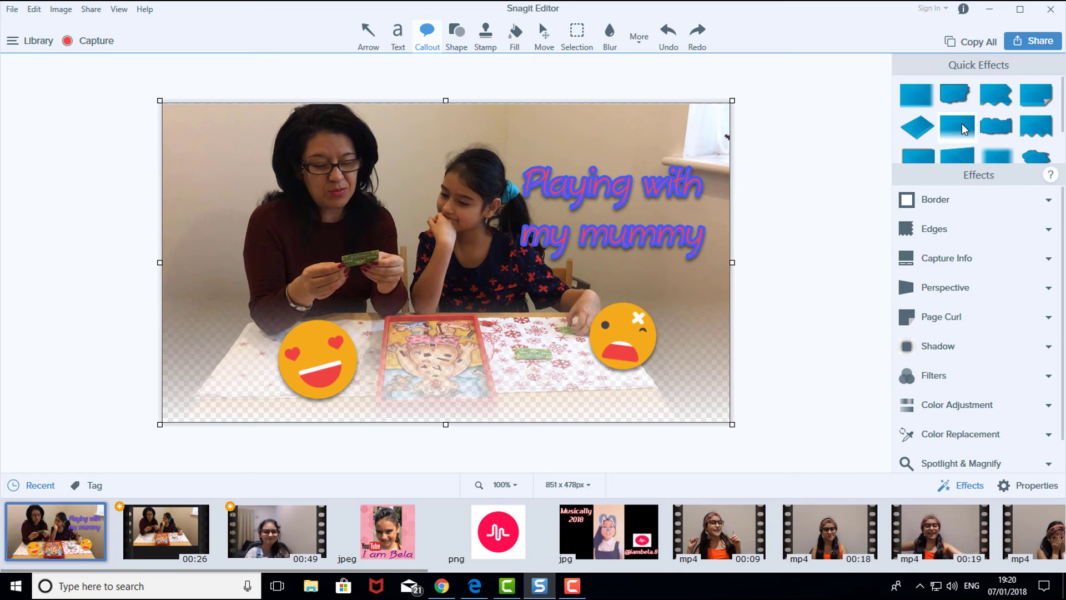
left_click(673, 40)
scroll(924, 123, "down", 2)
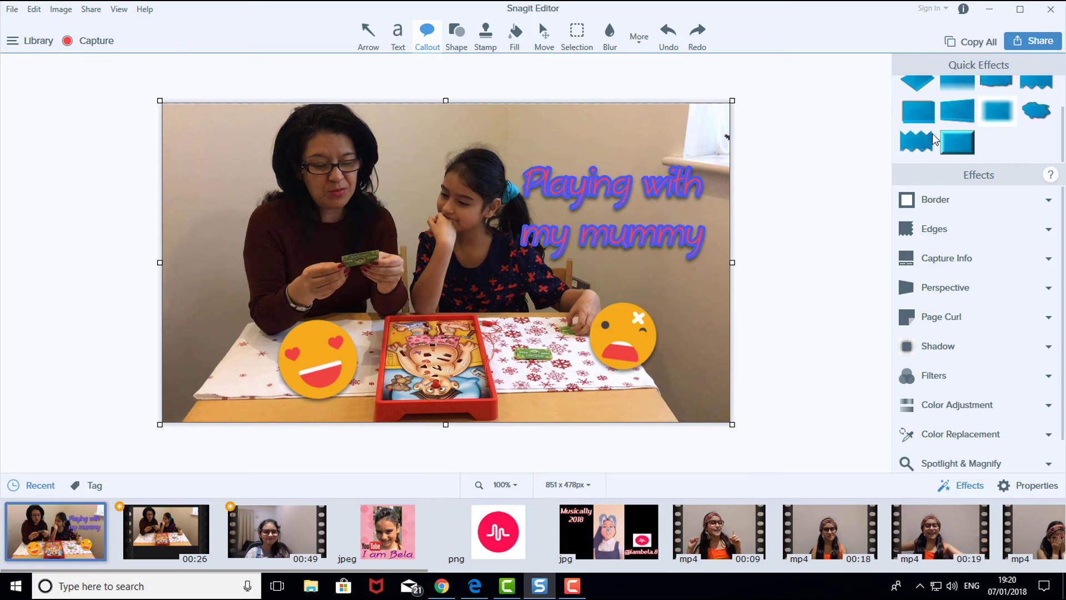
left_click(965, 121)
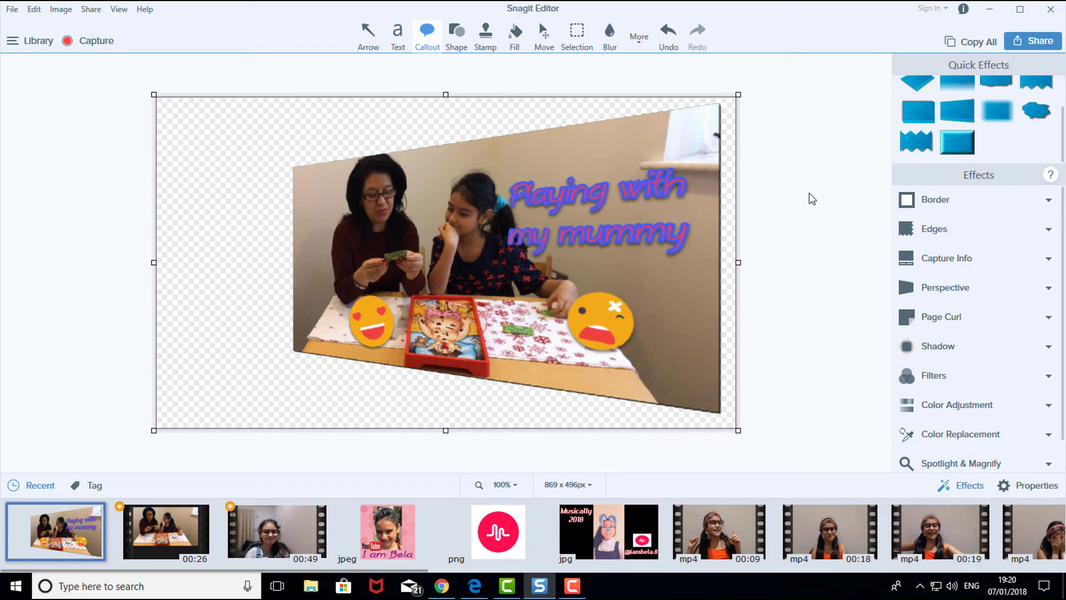
- Try the Sharktooth shadow edge, then undo back to the skewed shadow image
left_click(915, 154)
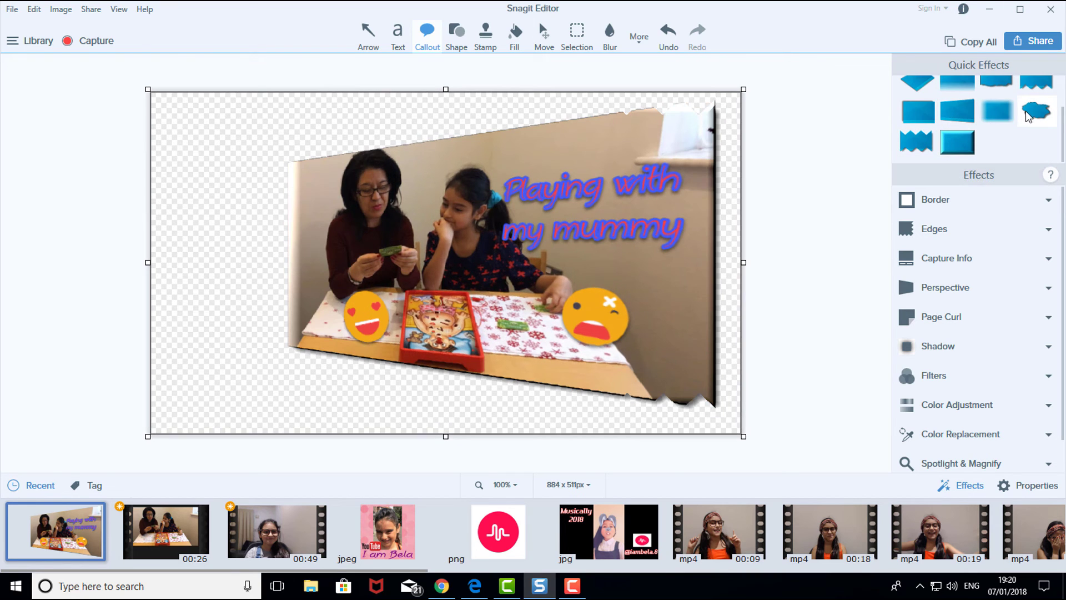
scroll(1055, 153, "up", 2)
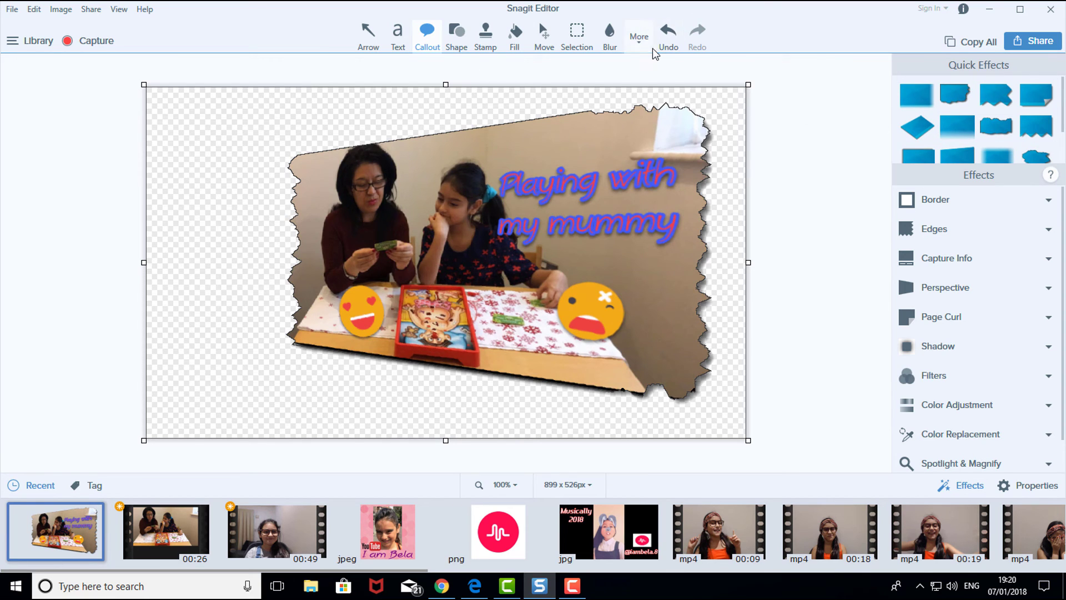
left_click(667, 45)
left_click(667, 44)
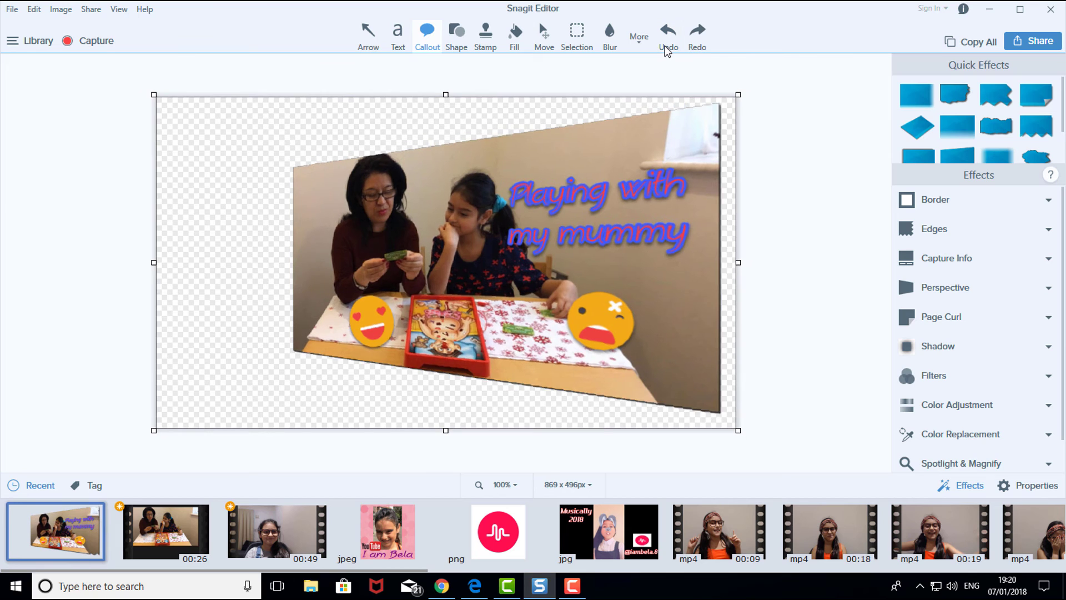
- Undo the remaining perspective effects to restore the flat 851 x 478 px photo
left_click(667, 44)
left_click(667, 44)
left_click(668, 47)
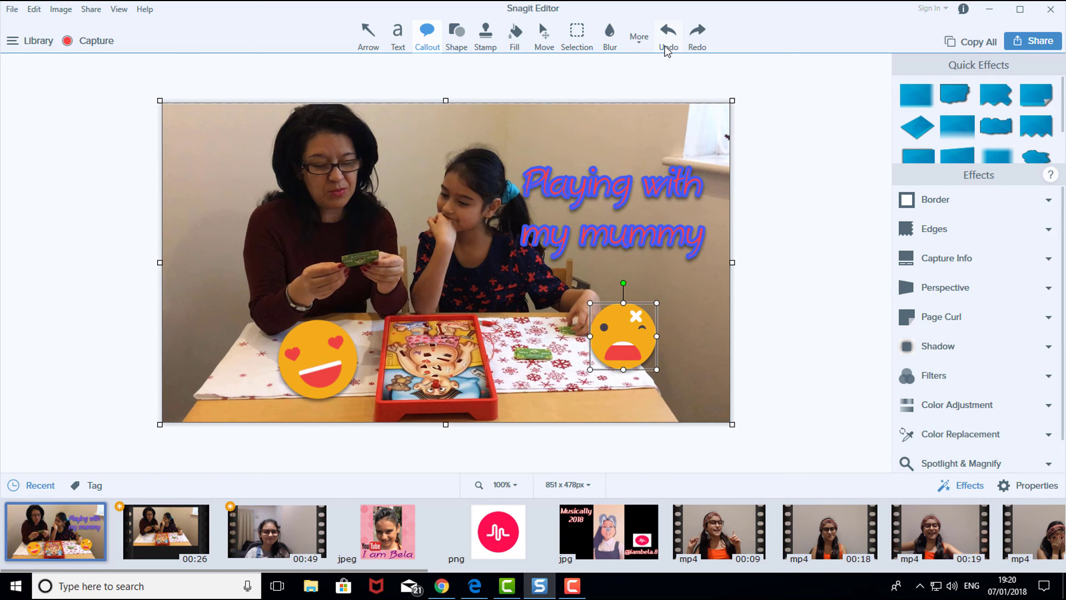